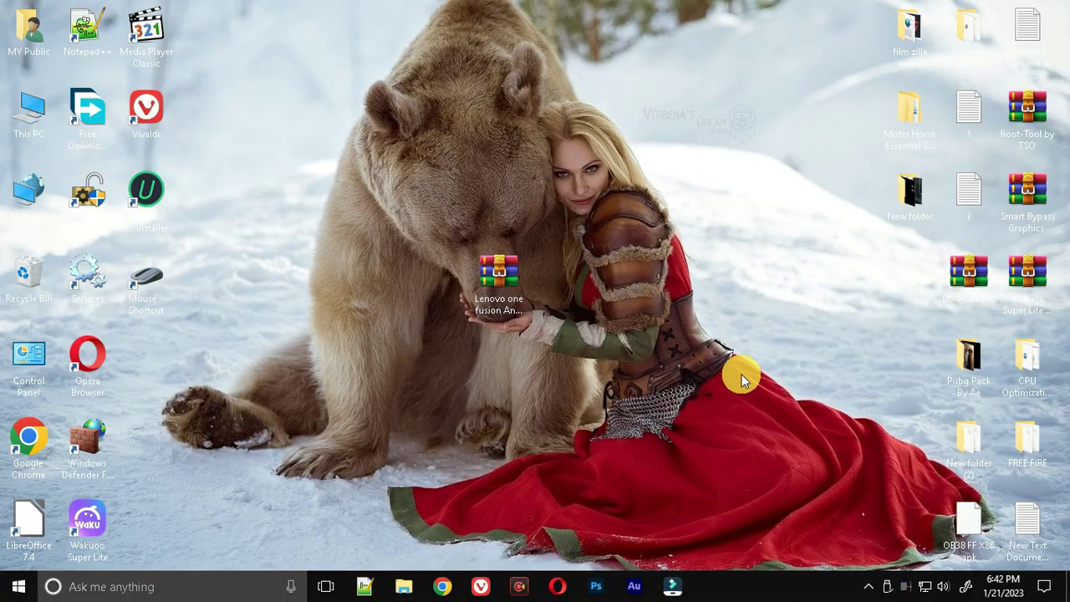
click(508, 323)
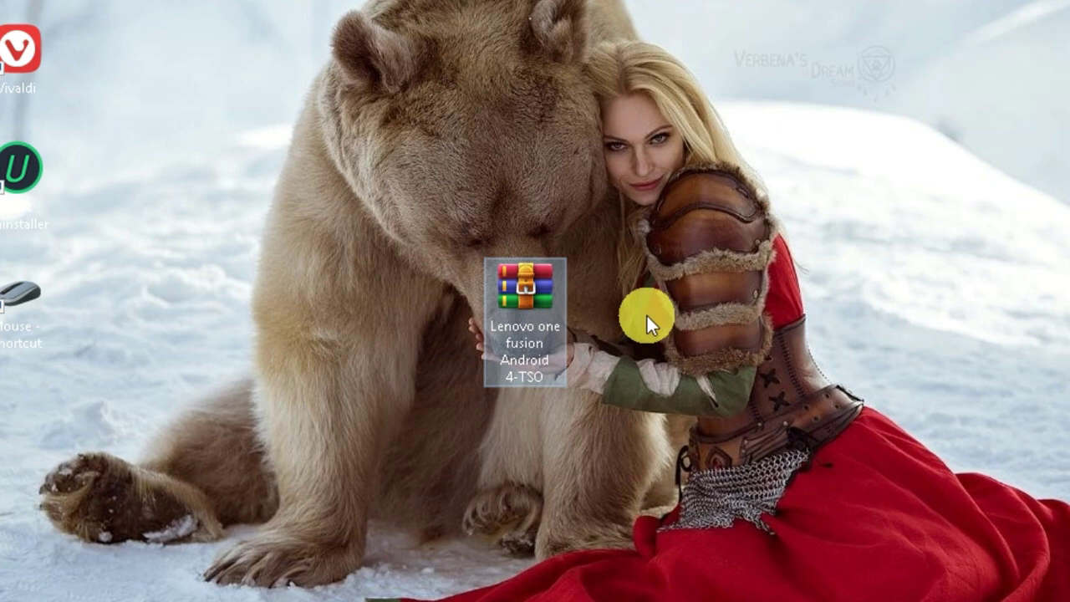
right_click(642, 256)
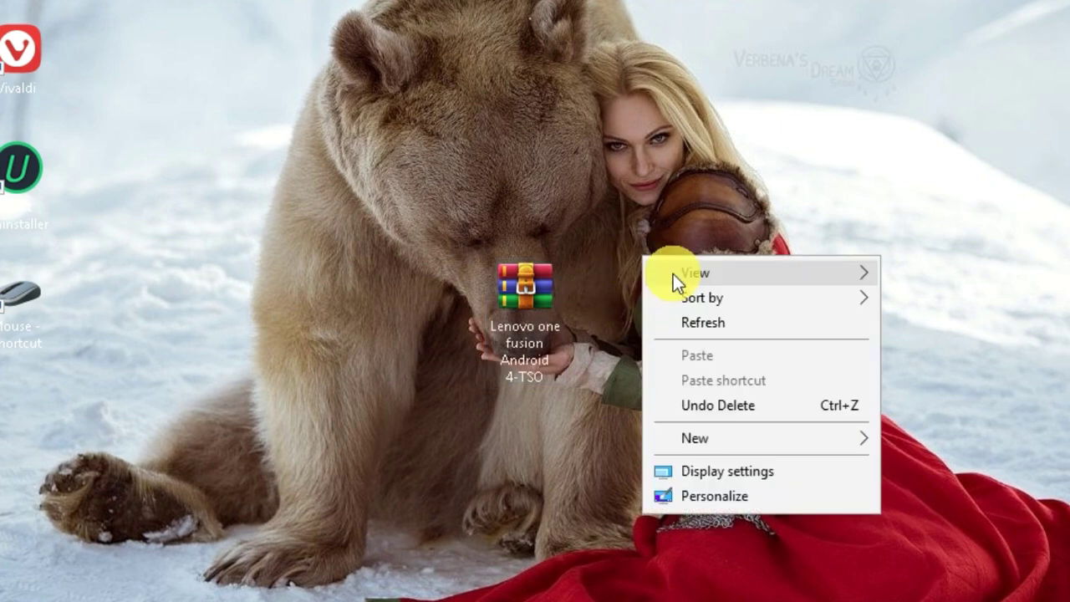
click(716, 323)
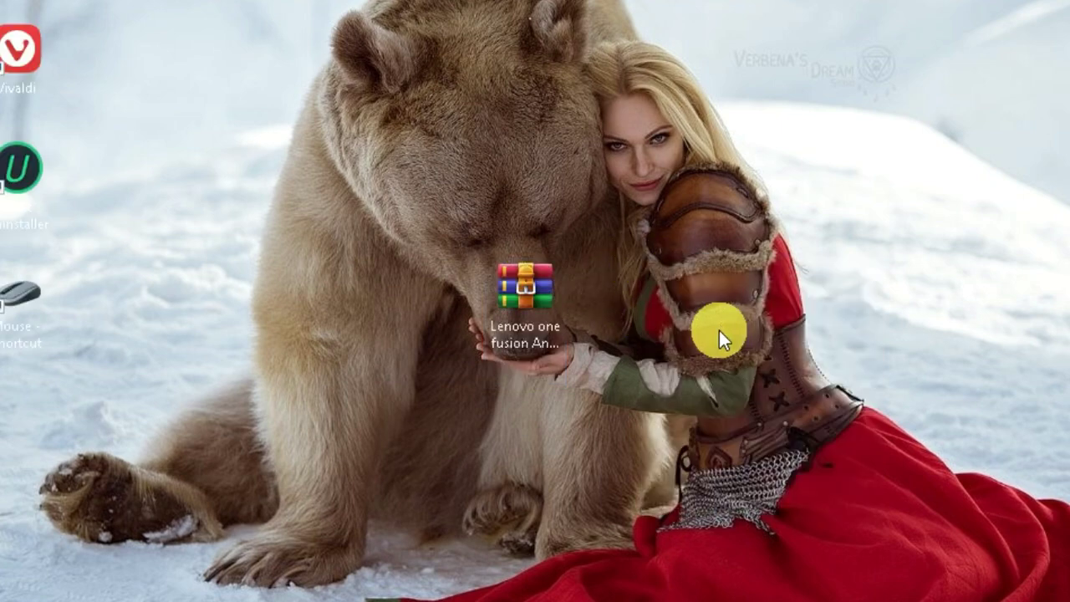
Extract the Lenovo one fusion Android 4-TSO archive onto the desktop.
right_click(546, 306)
click(625, 338)
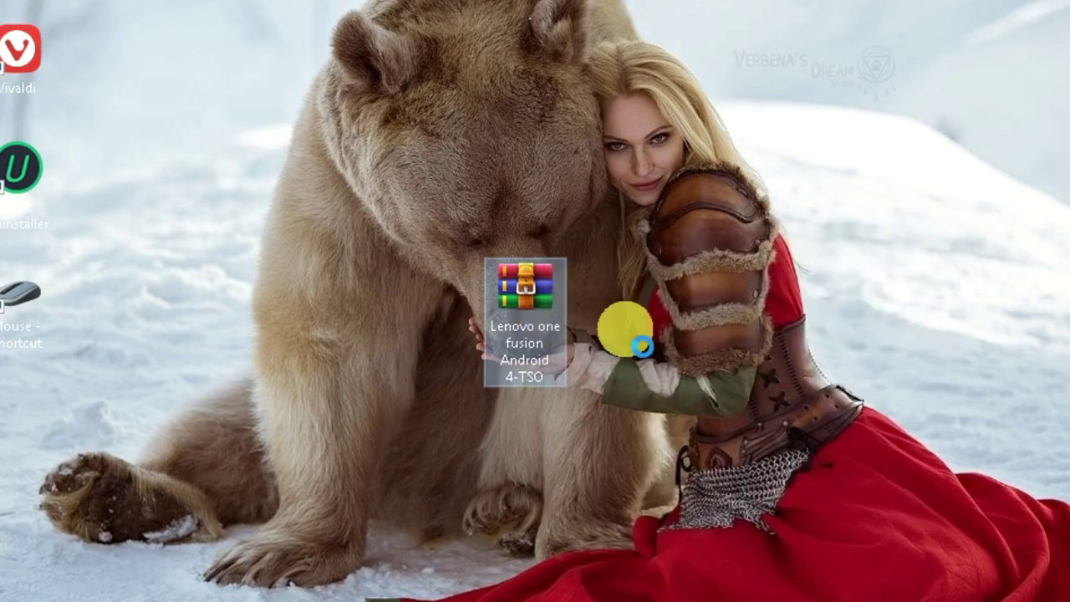
drag(440, 268, 413, 284)
click(466, 511)
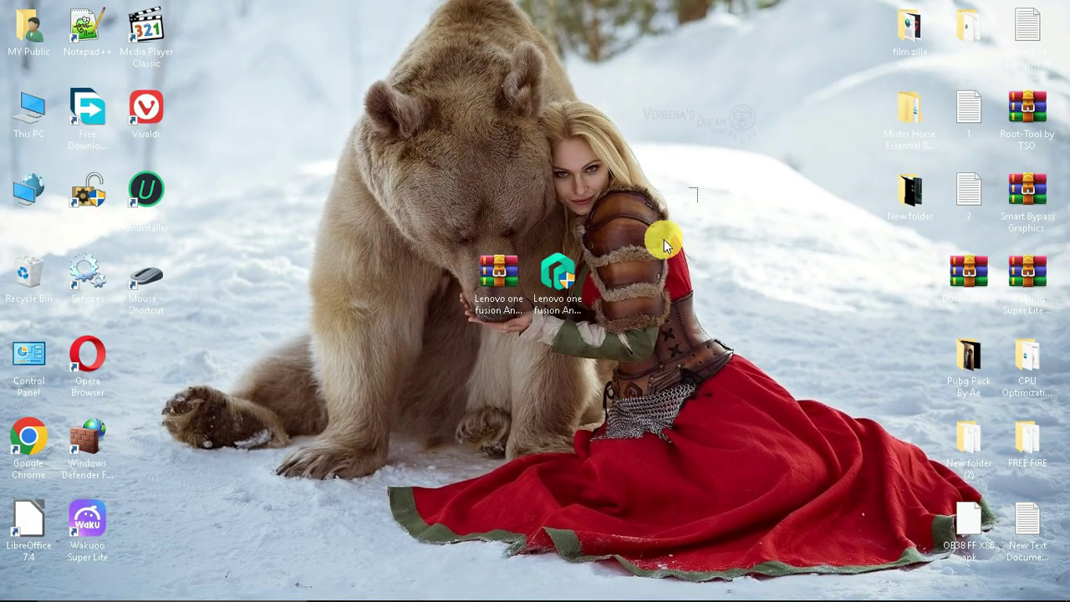
drag(664, 244, 792, 315)
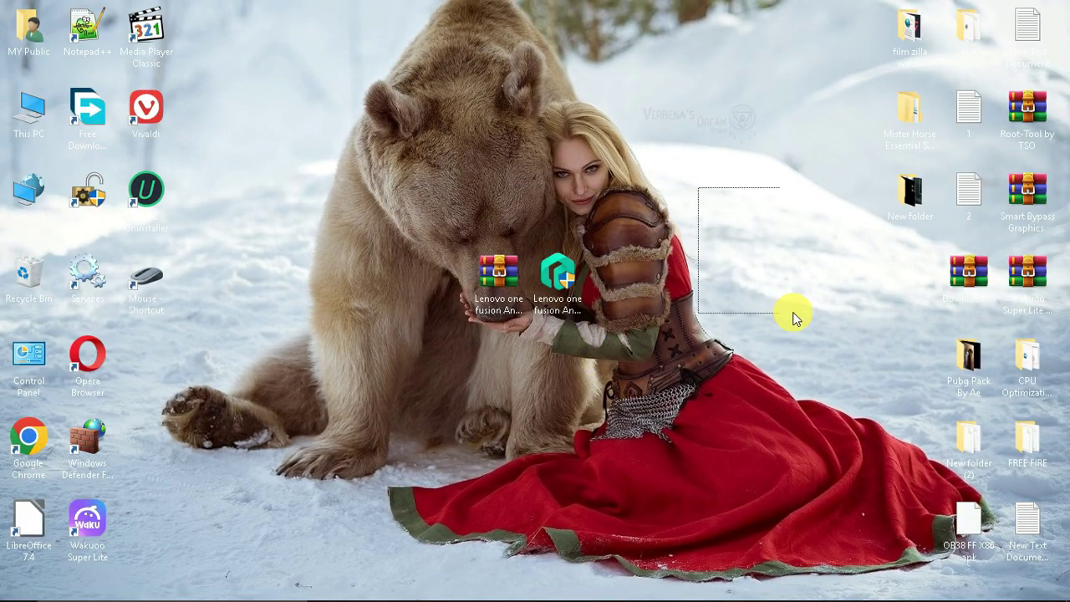
Run the extracted Lenovo one fusion Android 4-TSO setup file as administrator.
click(580, 321)
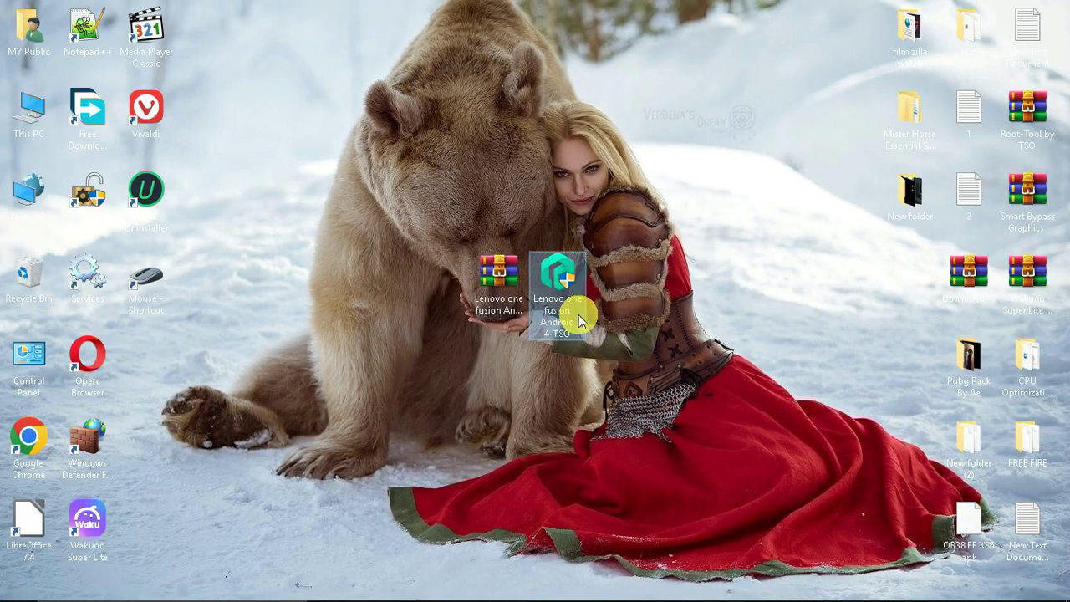
right_click(559, 324)
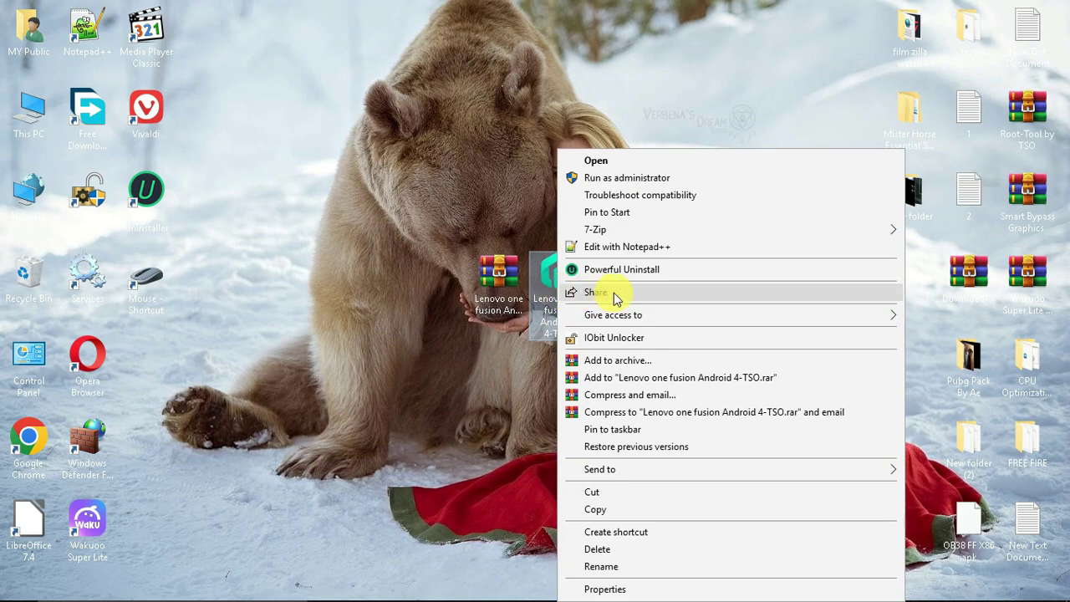
click(628, 180)
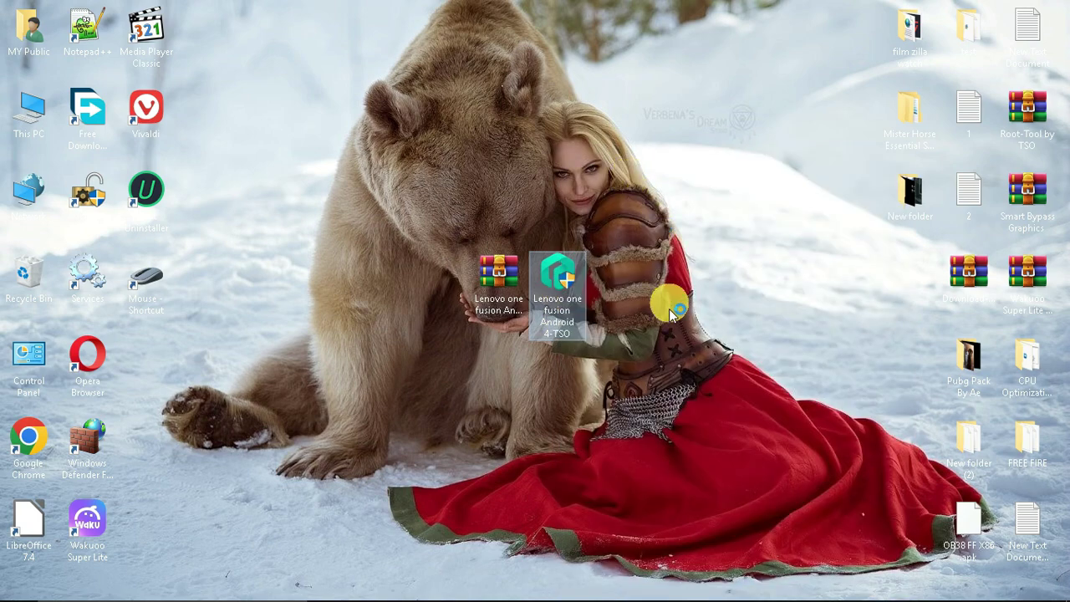
Choose English as the installer language and confirm it.
mouse_move(761, 594)
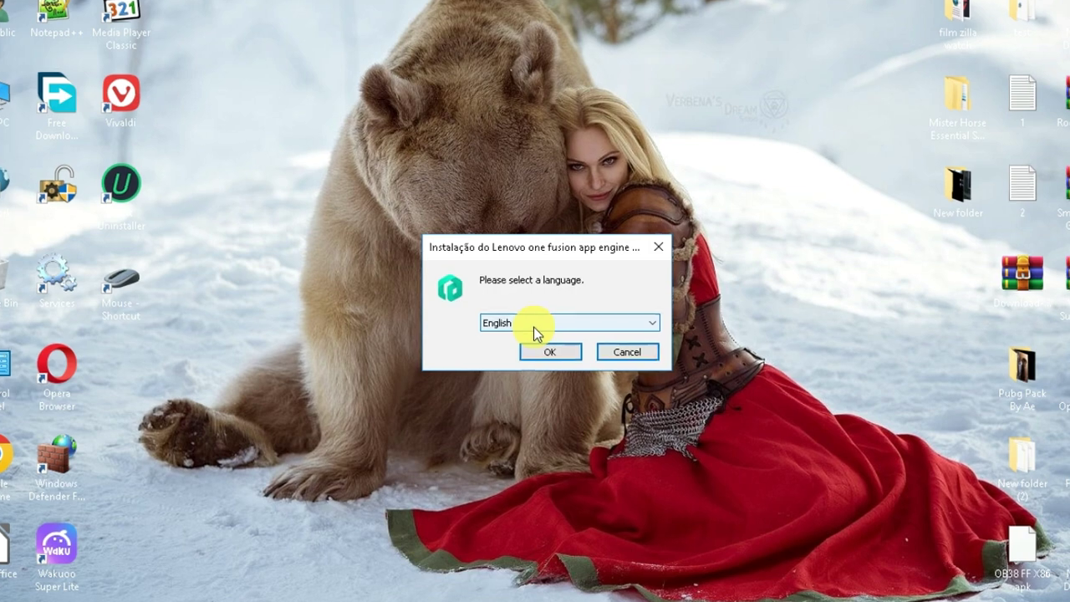
click(510, 315)
click(499, 392)
click(530, 338)
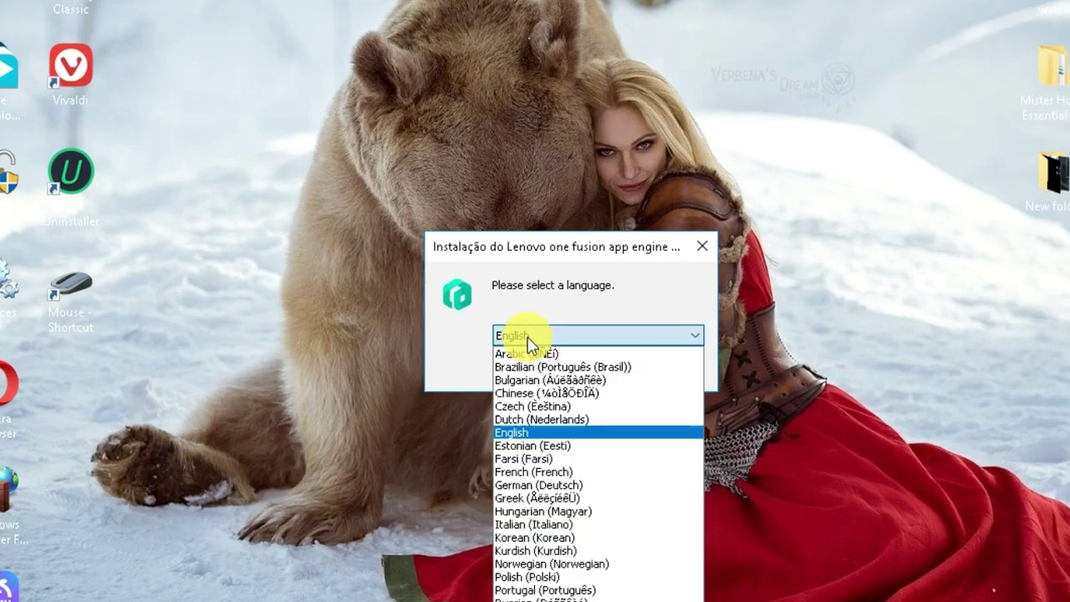
click(514, 433)
click(520, 336)
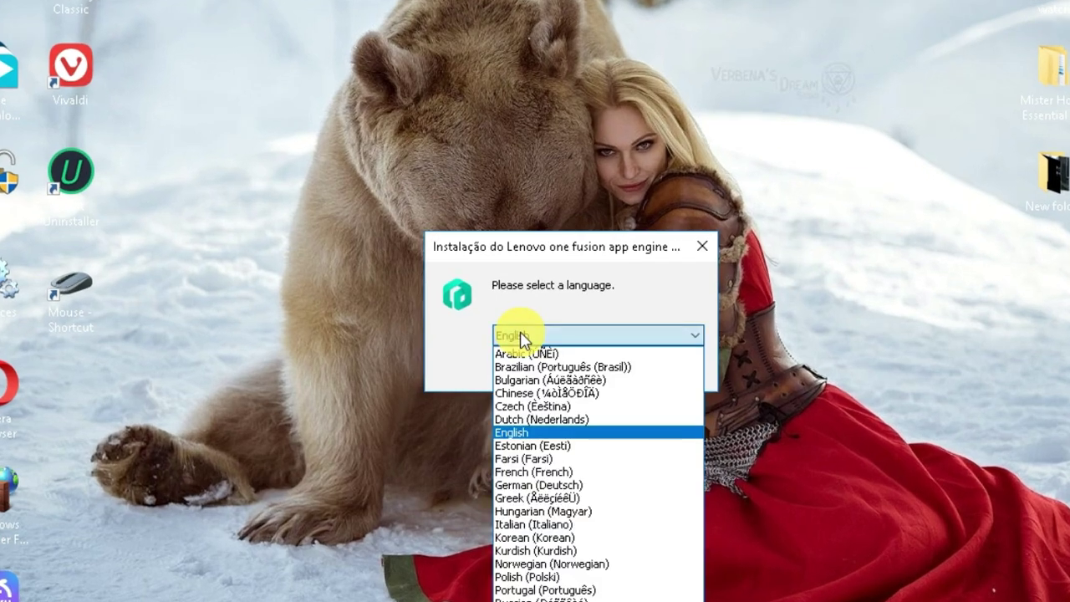
click(520, 432)
click(572, 369)
Accept the license agreement and install Lenovo one fusion app engine in C:\Program Files\Lenovo with a desktop icon.
click(676, 488)
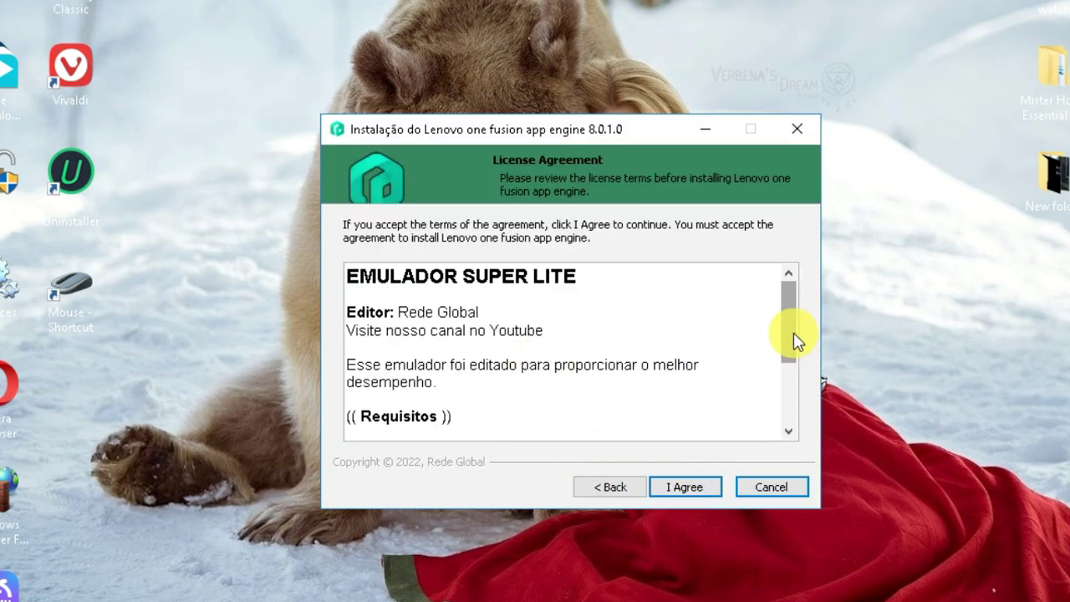
drag(794, 340, 747, 411)
drag(417, 326, 694, 376)
click(701, 489)
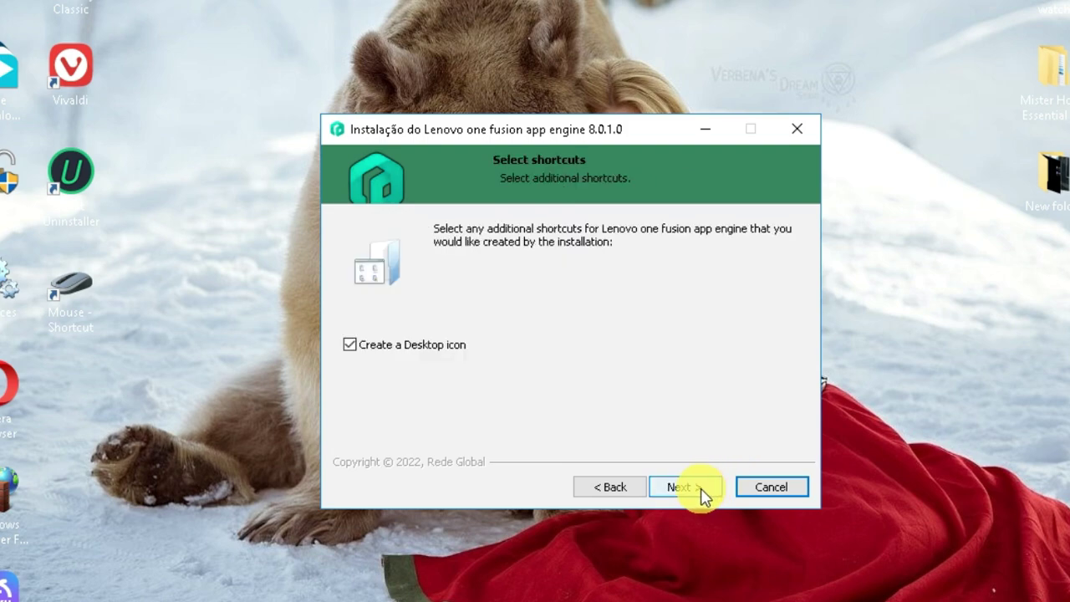
click(691, 490)
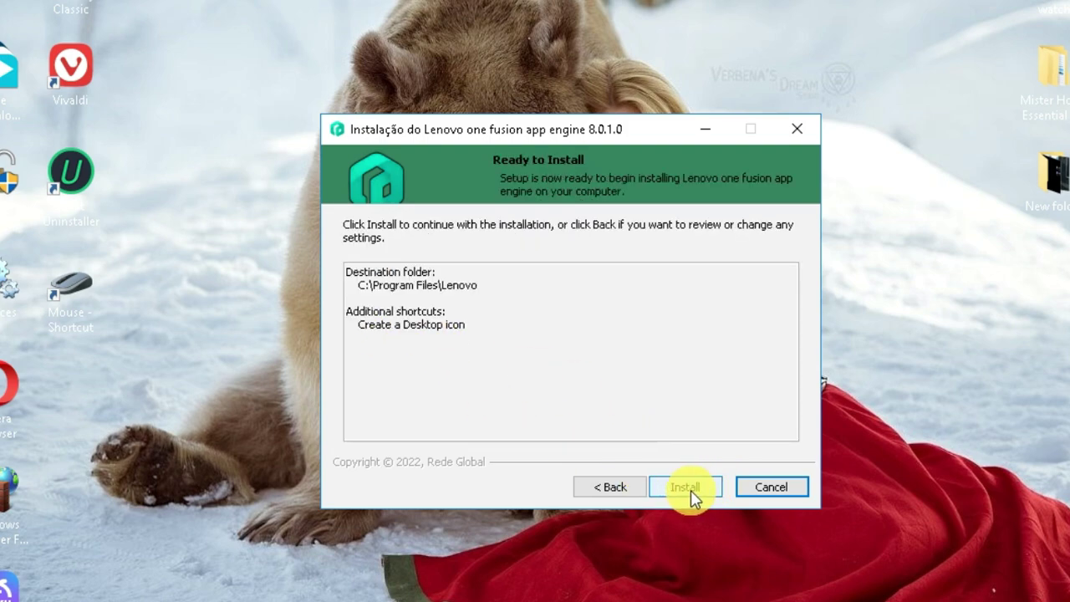
click(711, 486)
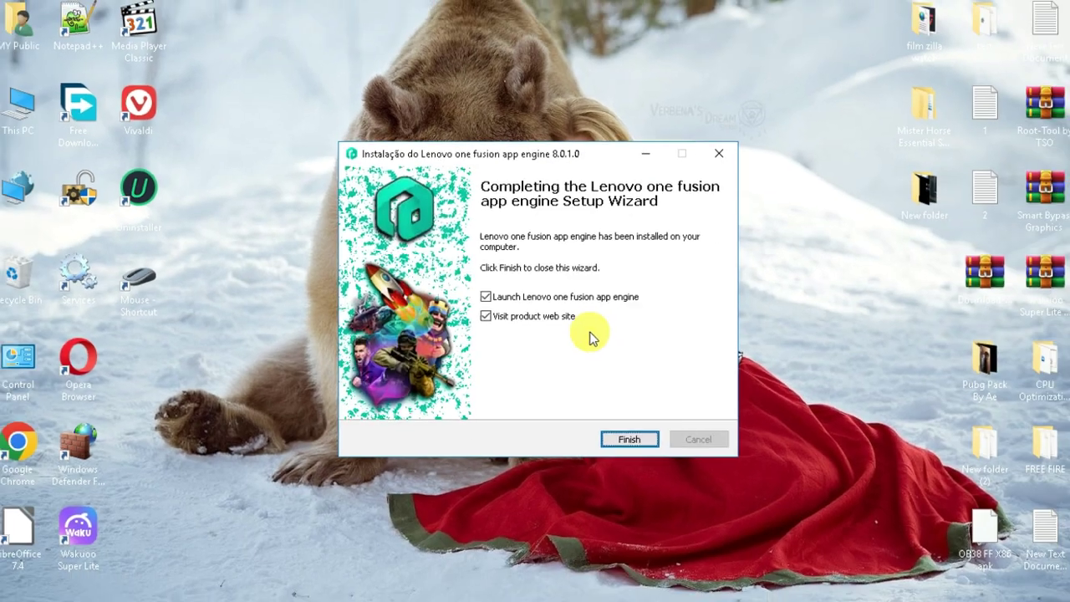
Finish the setup without launching the engine or visiting the product web site, and move the new desktop shortcut beside the setup file.
click(502, 319)
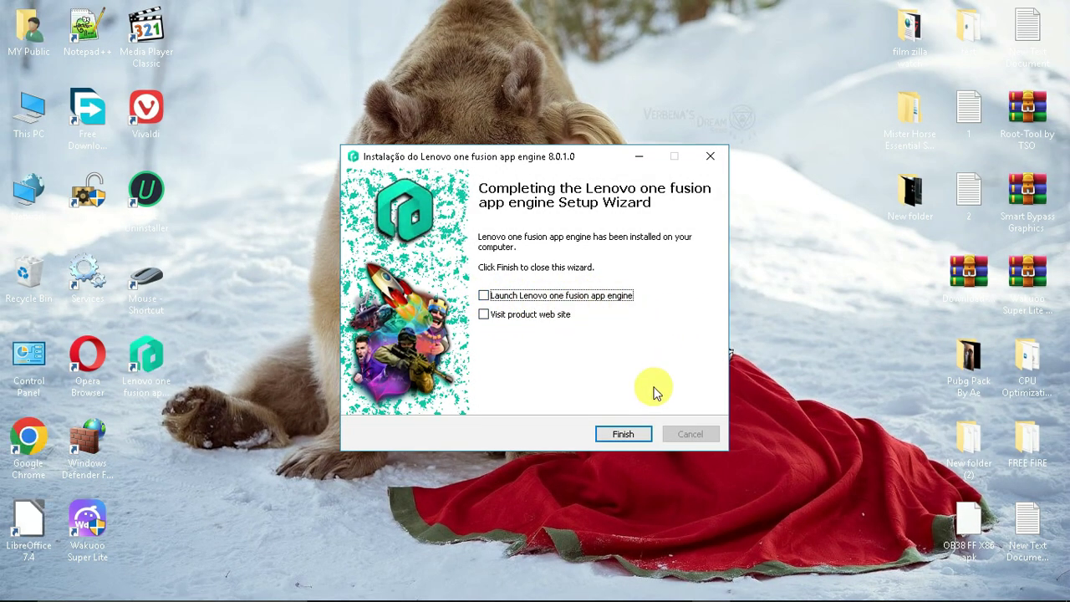
click(625, 432)
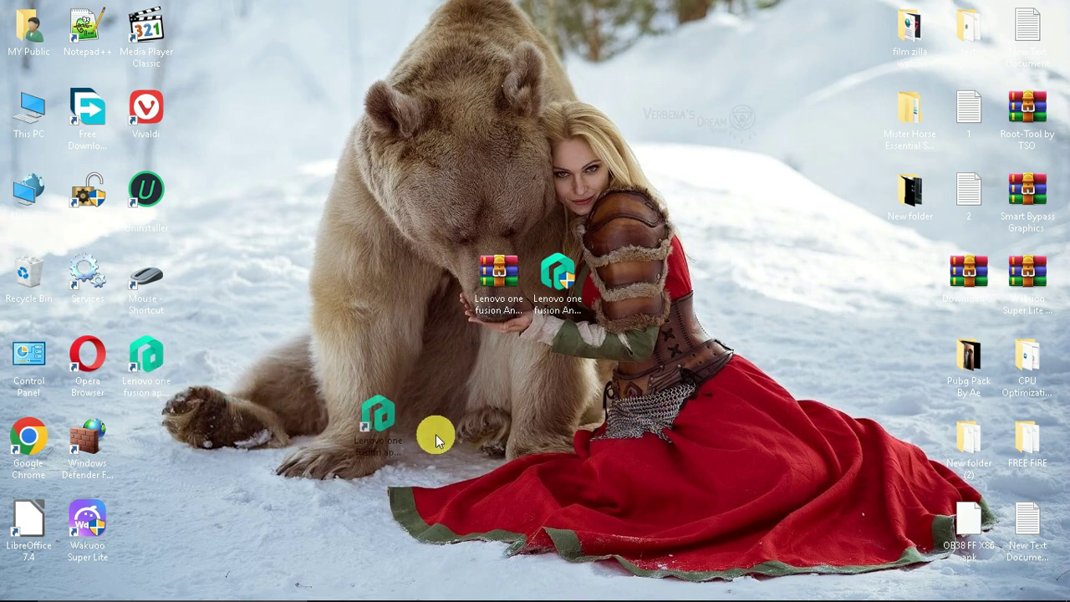
drag(652, 302, 645, 304)
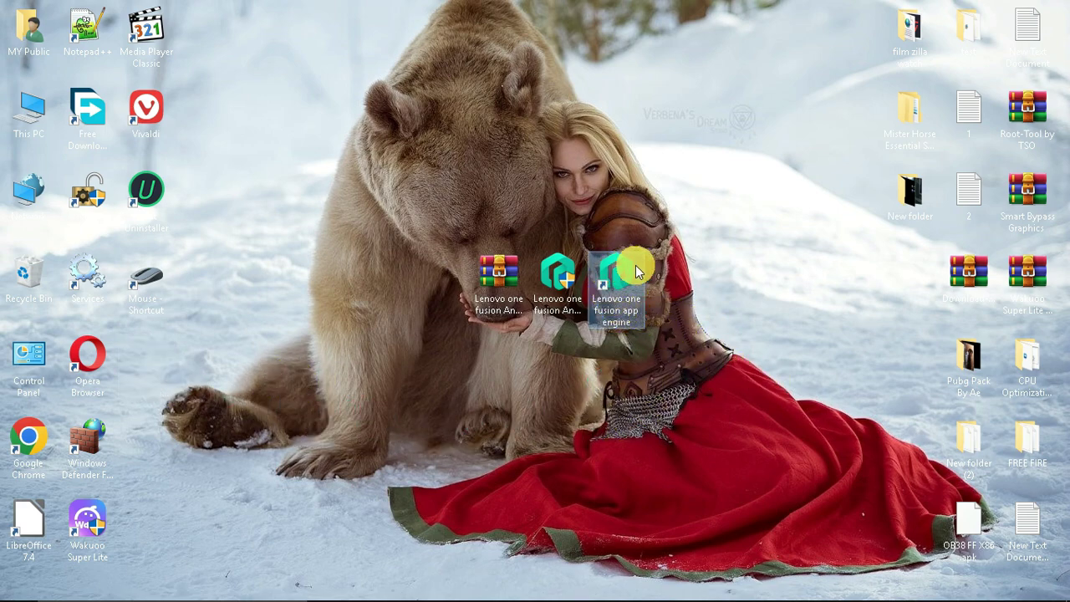
Open the file location of the Lenovo one fusion app engine shortcut and select the application just above AdbWinApi.dll in the LEmu folder.
right_click(623, 285)
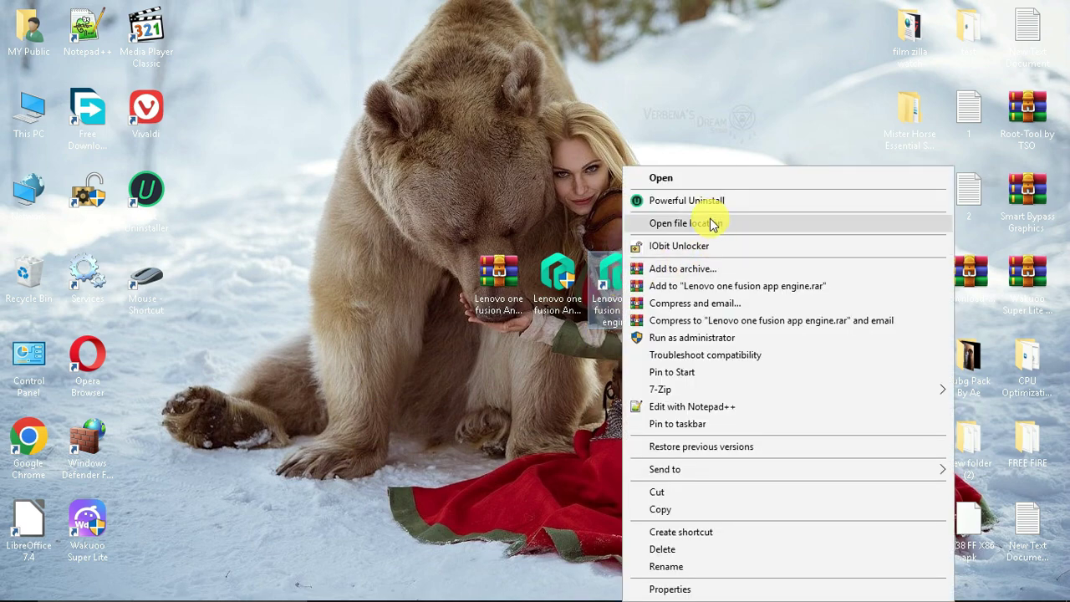
click(702, 221)
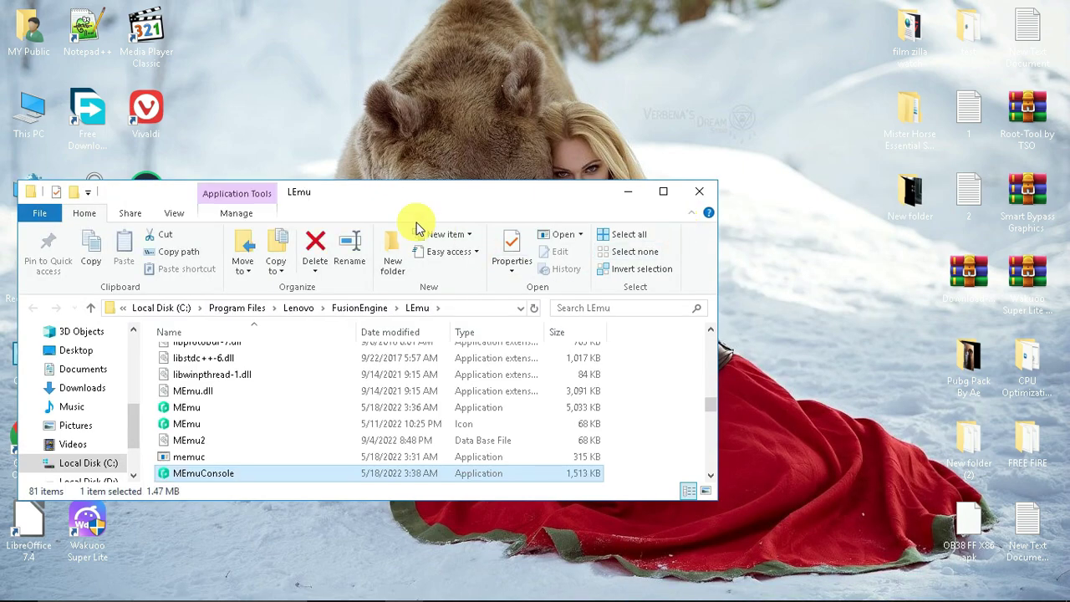
double_click(396, 198)
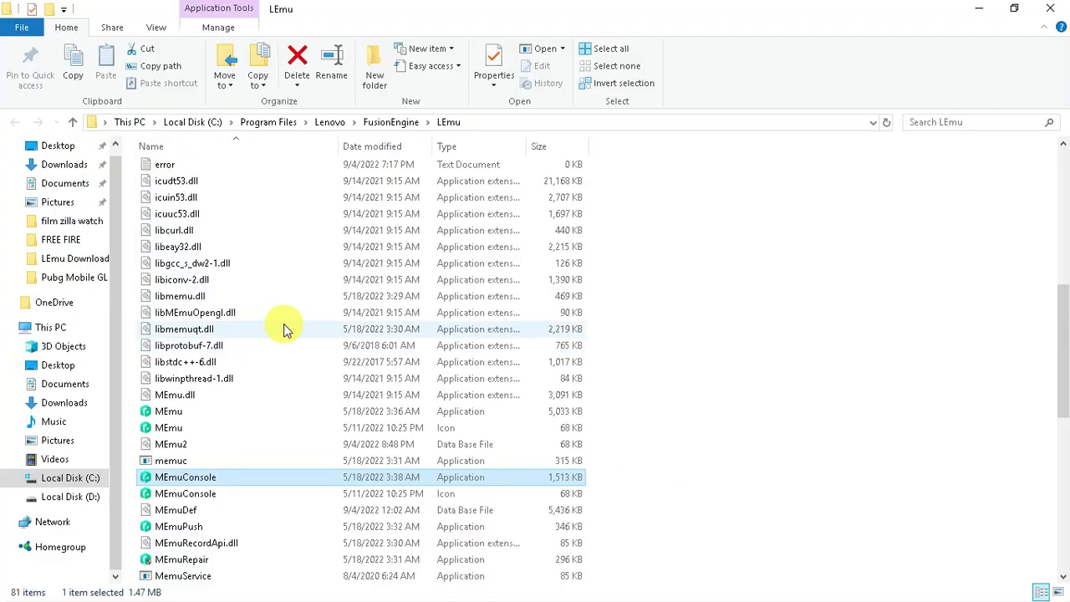
scroll(285, 327, up, 10)
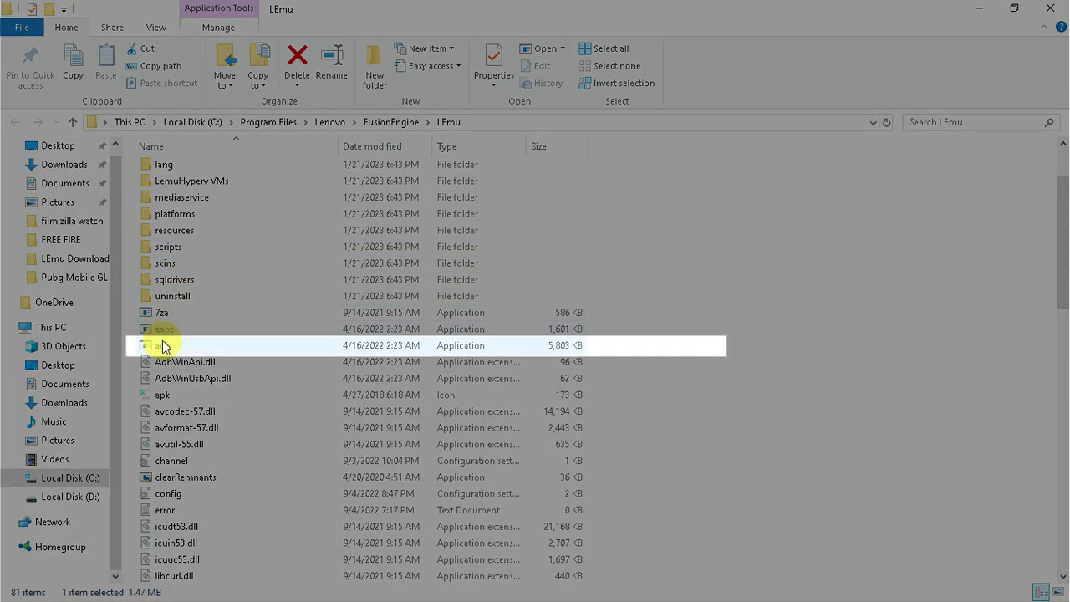
click(166, 347)
right_click(166, 346)
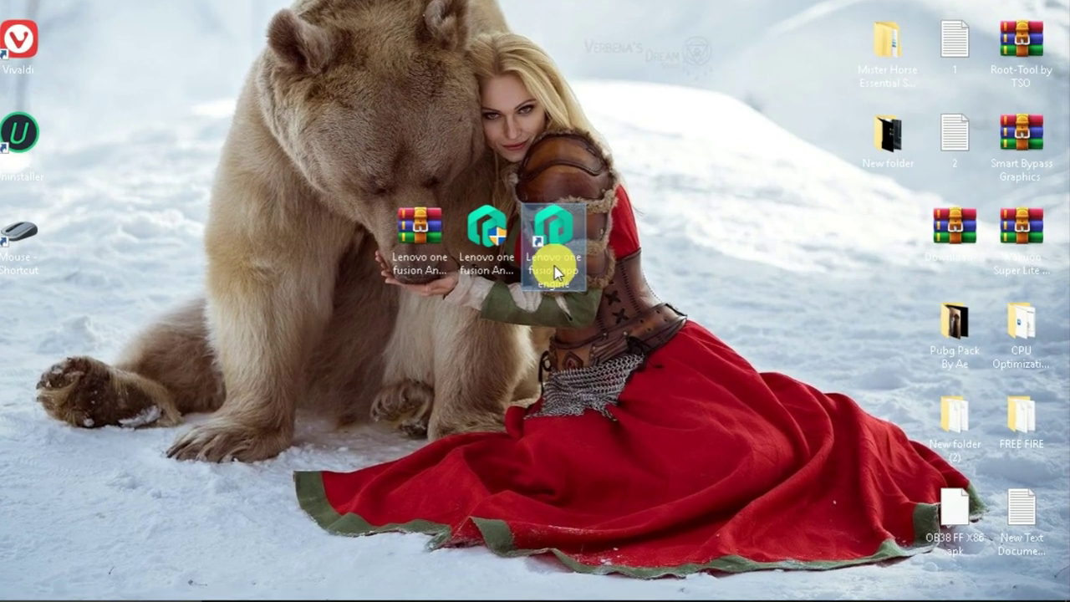
Set the Lenovo one fusion app engine shortcut to run as an administrator in its compatibility properties and apply the change.
right_click(623, 266)
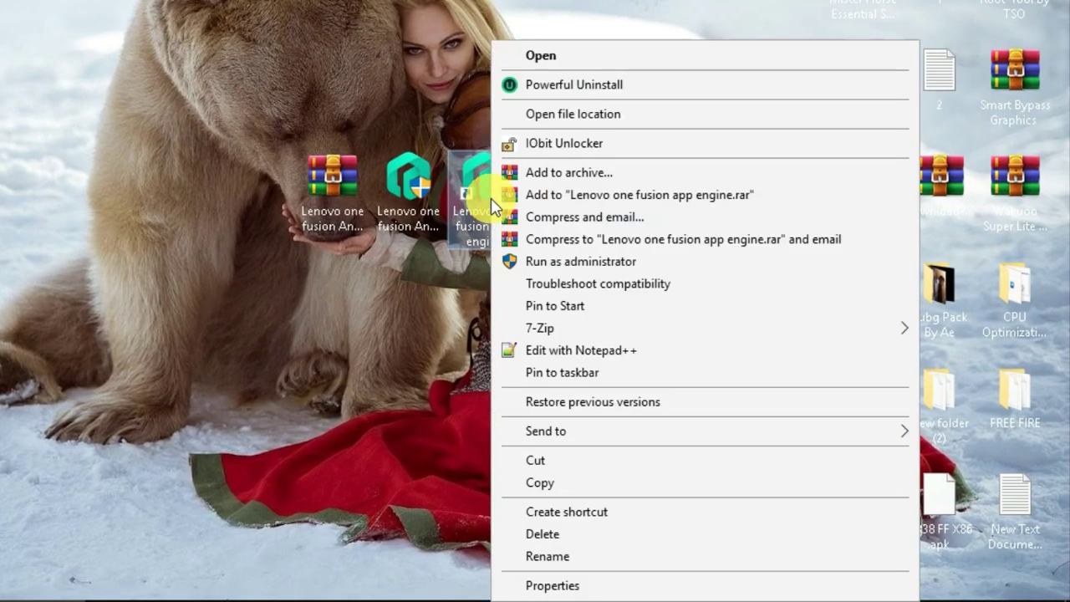
click(552, 585)
click(776, 108)
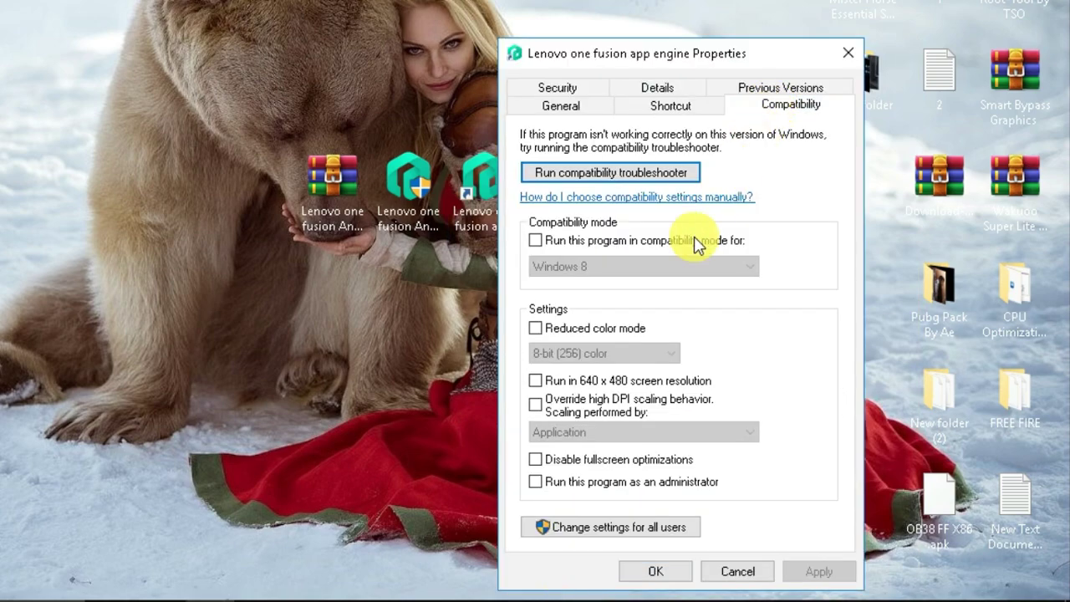
click(551, 492)
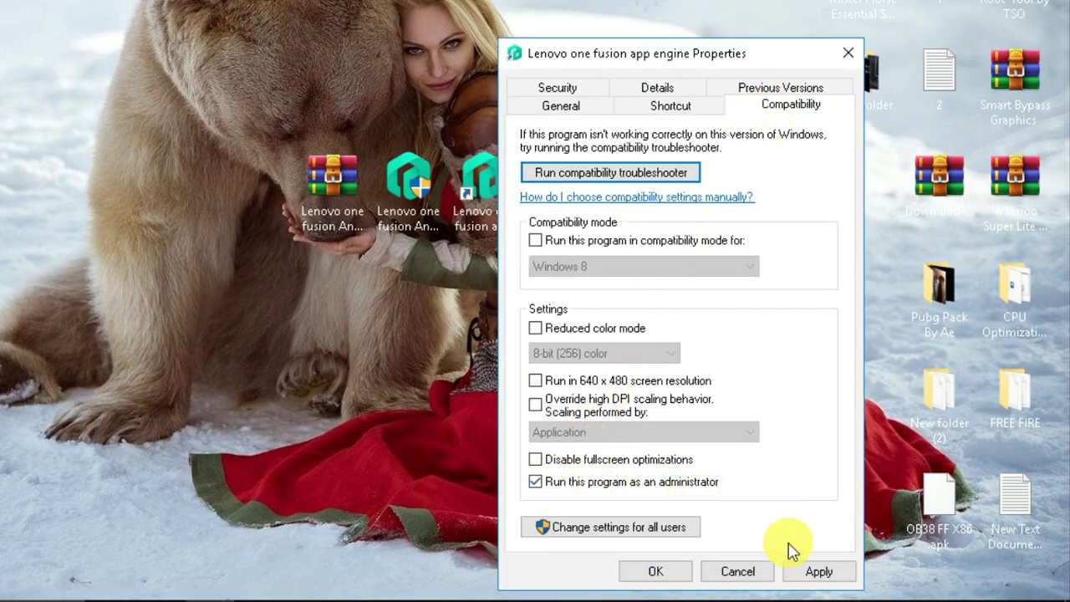
click(820, 571)
click(739, 578)
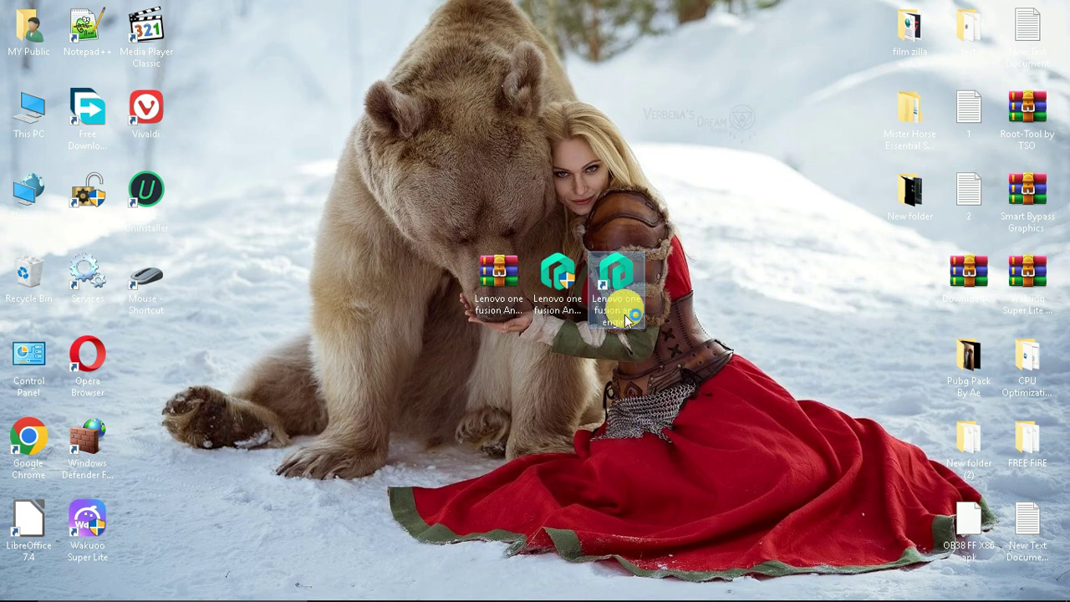
Launch the Multiple Instance Manager and open the optimization settings for the instance with index 0.
double_click(578, 276)
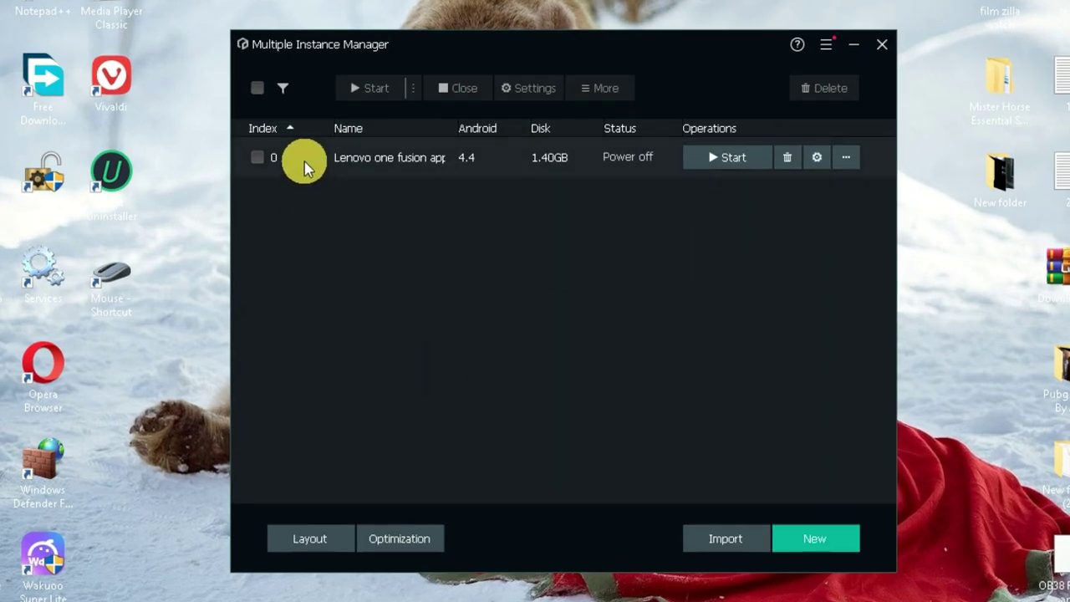
click(258, 158)
click(408, 539)
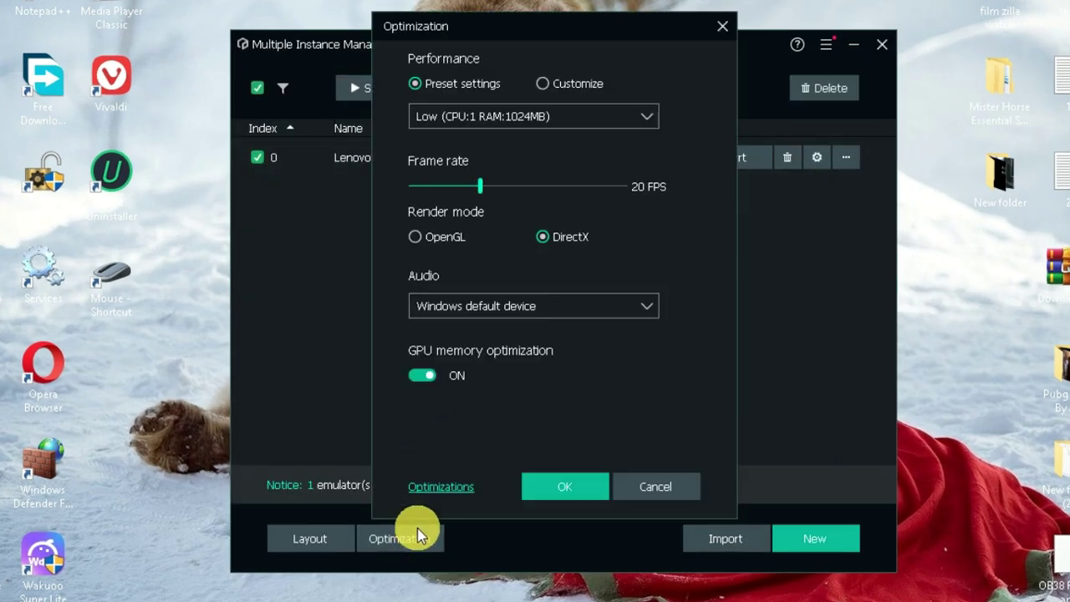
Choose the Low (CPU:1 RAM:1024MB) performance preset and set the frame rate to 60 FPS.
click(547, 121)
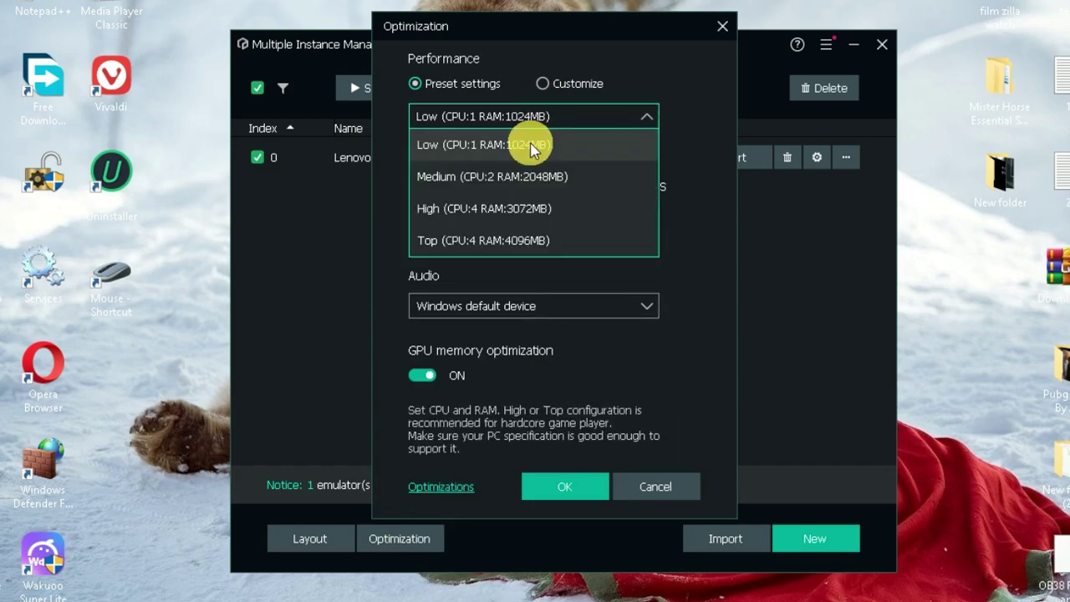
click(455, 149)
drag(474, 188, 695, 214)
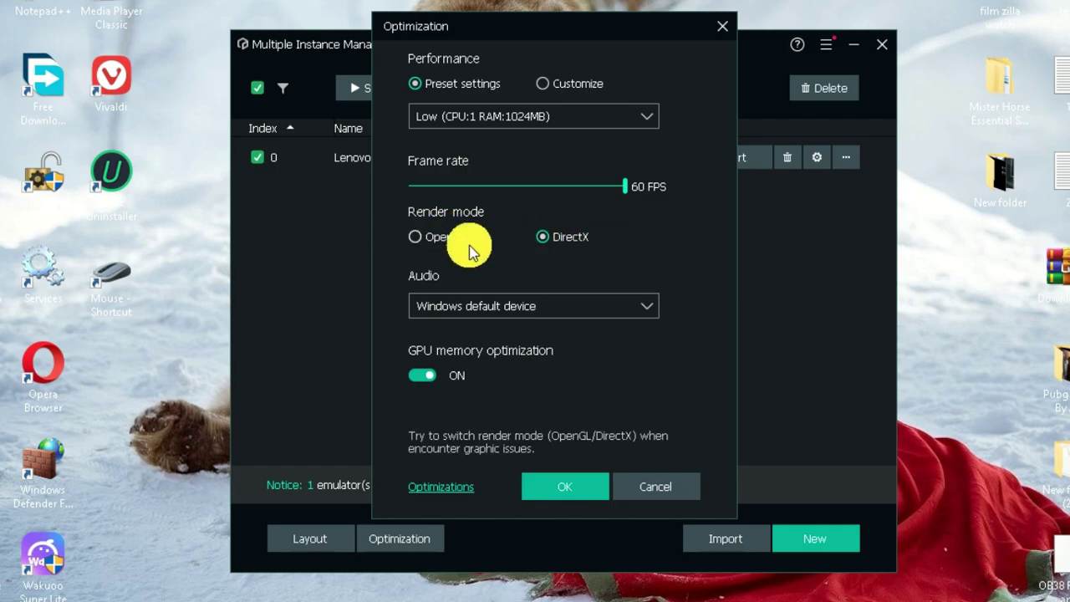
Reposition the Optimization dialog and turn off GPU memory optimization.
drag(508, 21, 309, 6)
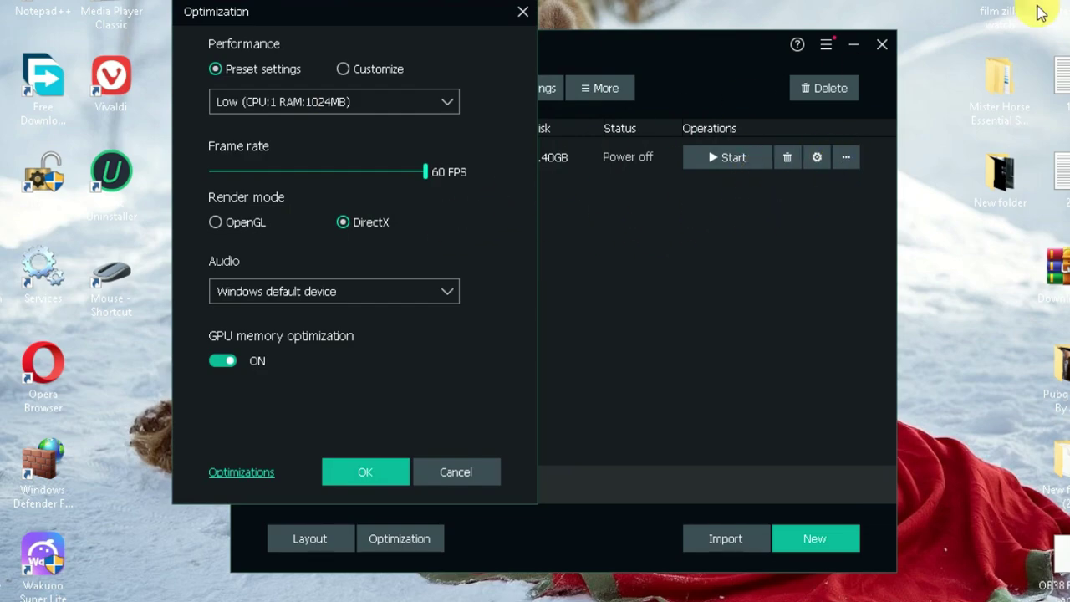
drag(326, 25, 476, 49)
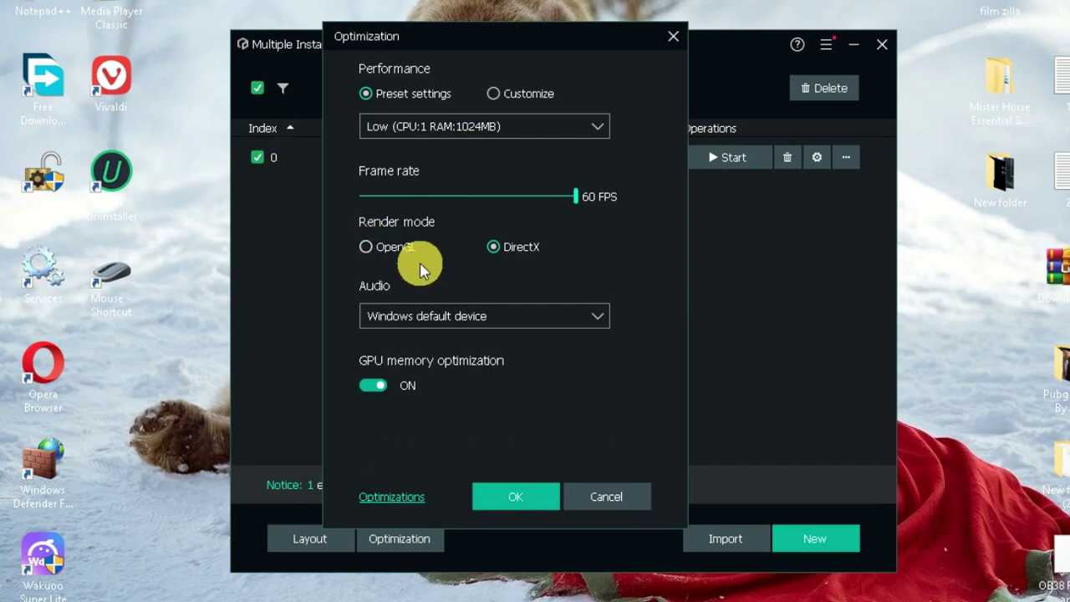
click(372, 385)
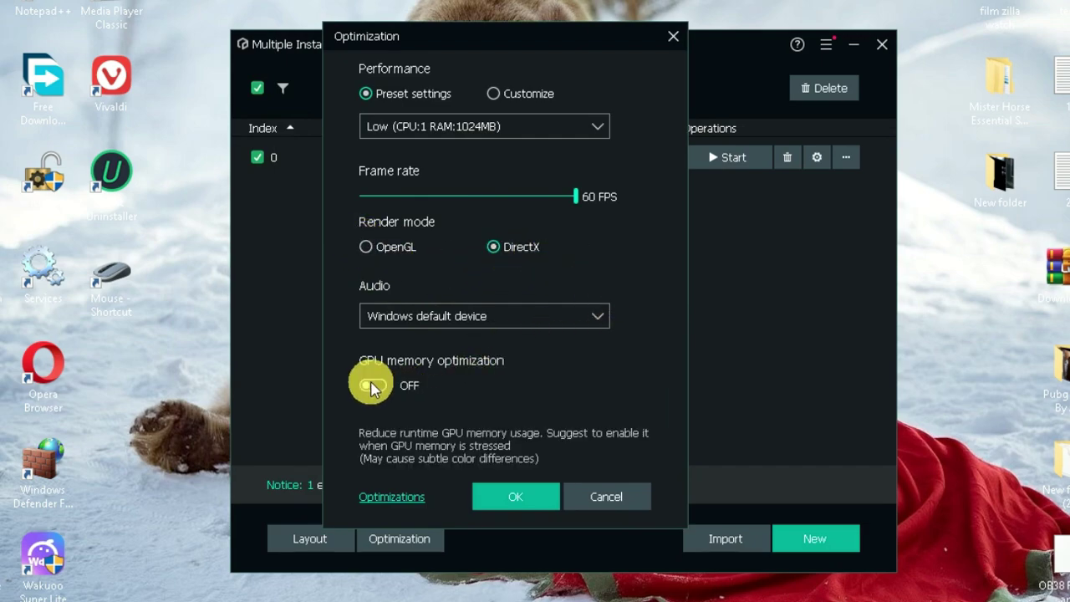
Save the optimization settings, then select the Low (CPU:1 RAM:1024MB) performance preset in the instance's system settings.
click(522, 497)
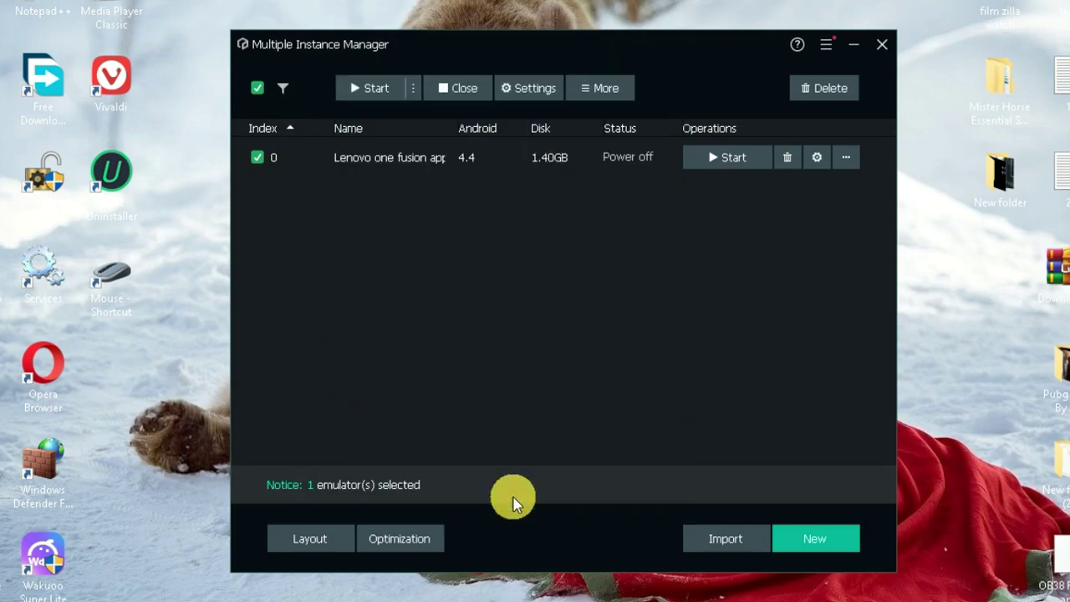
click(819, 157)
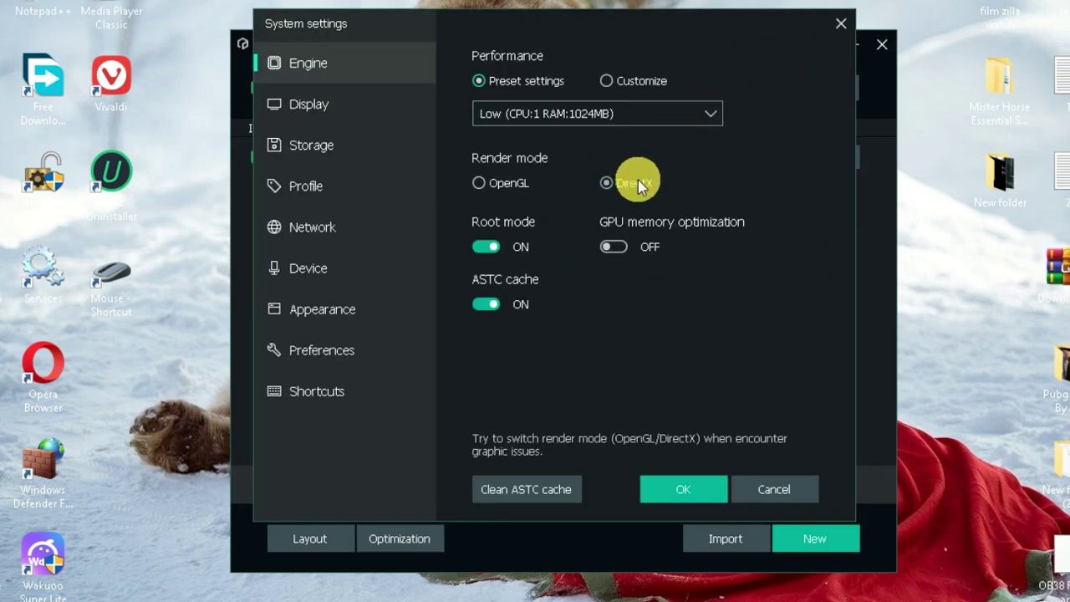
click(627, 117)
click(552, 150)
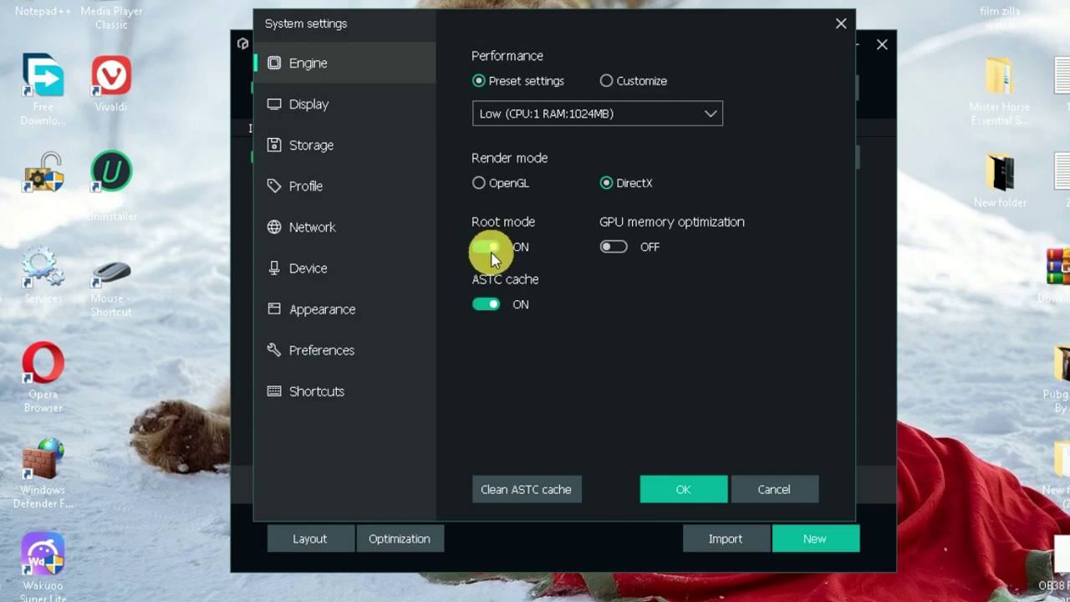
Set the instance's display resolution to the Tablet option 1280 * 720 (239dpi).
click(343, 110)
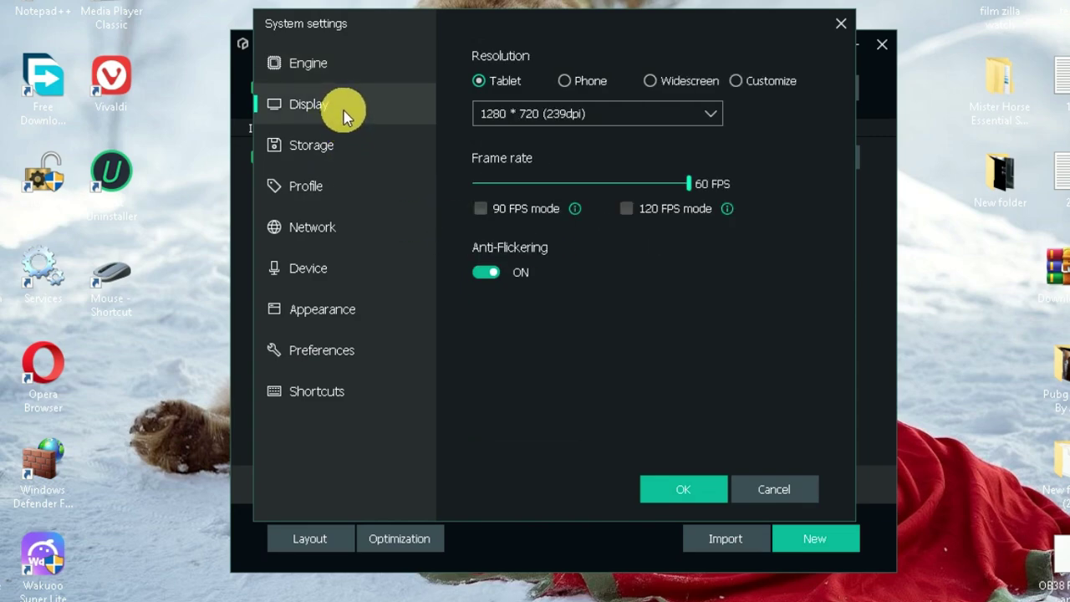
click(555, 112)
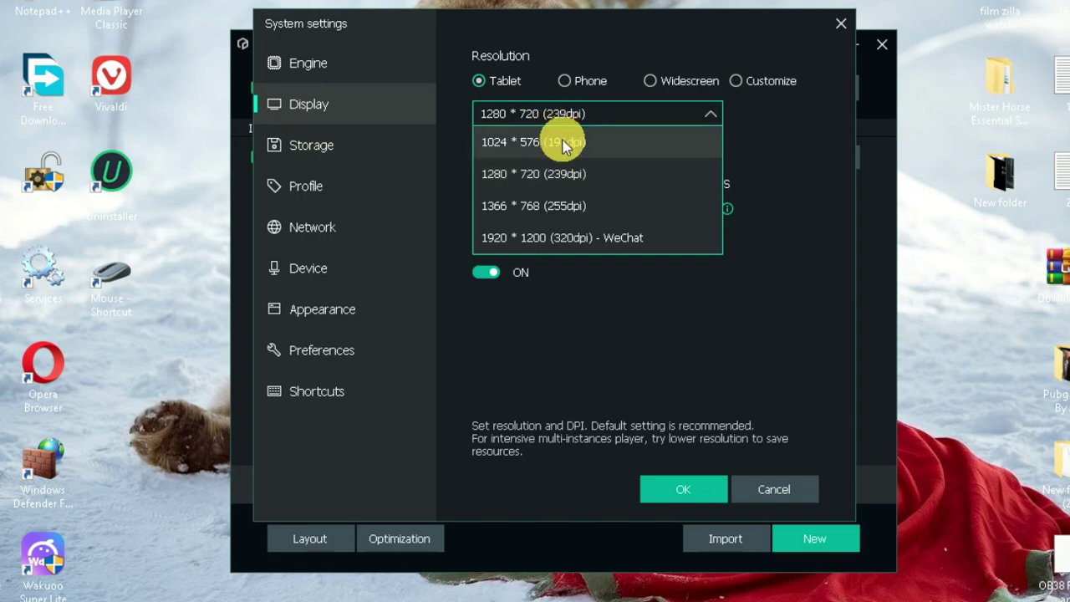
click(564, 82)
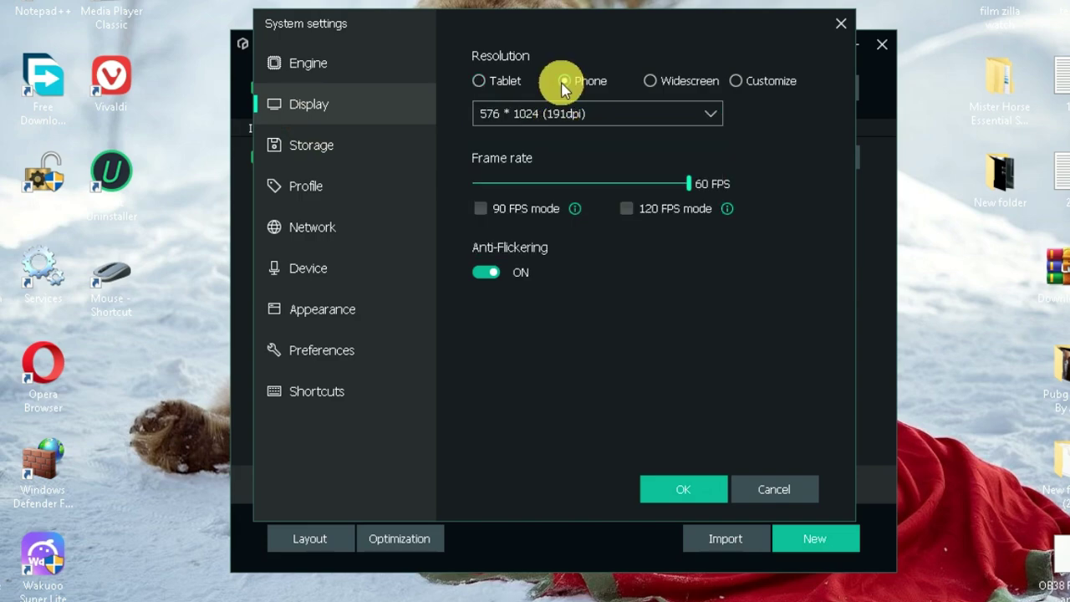
click(602, 123)
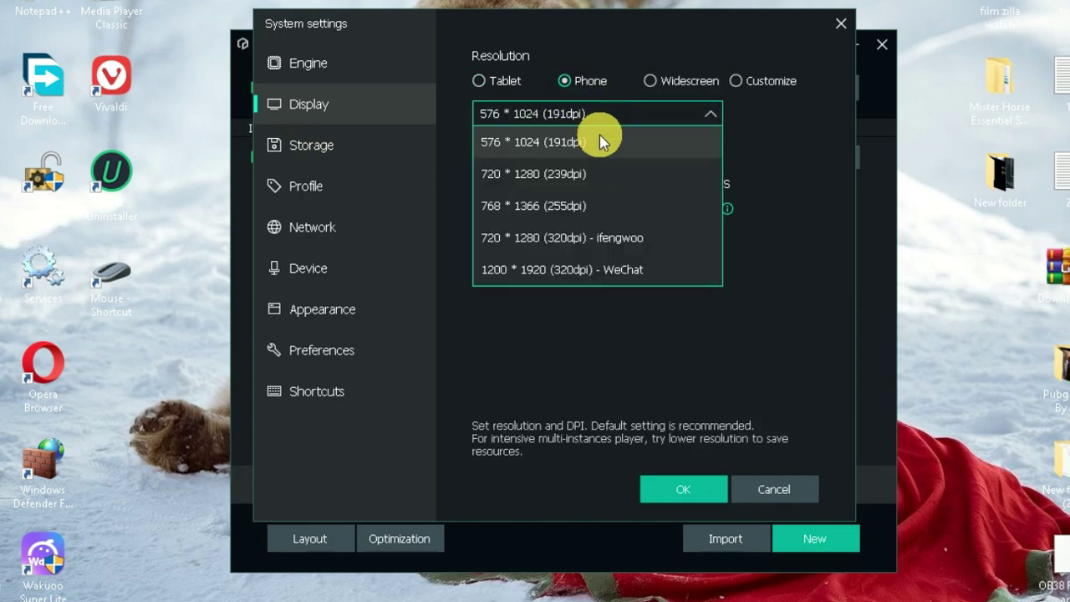
click(540, 143)
click(538, 117)
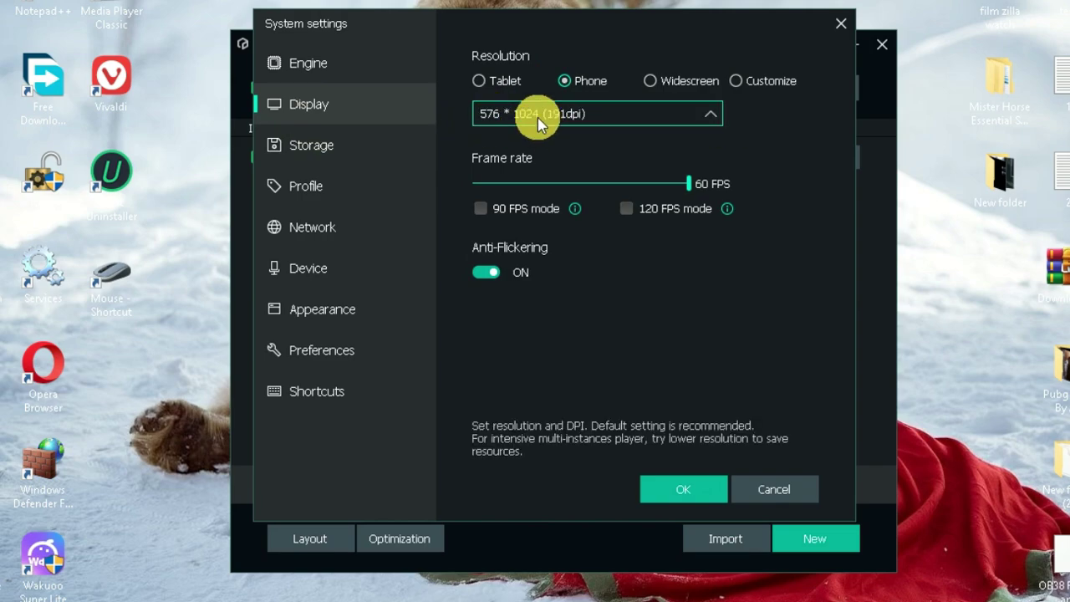
click(480, 81)
click(577, 116)
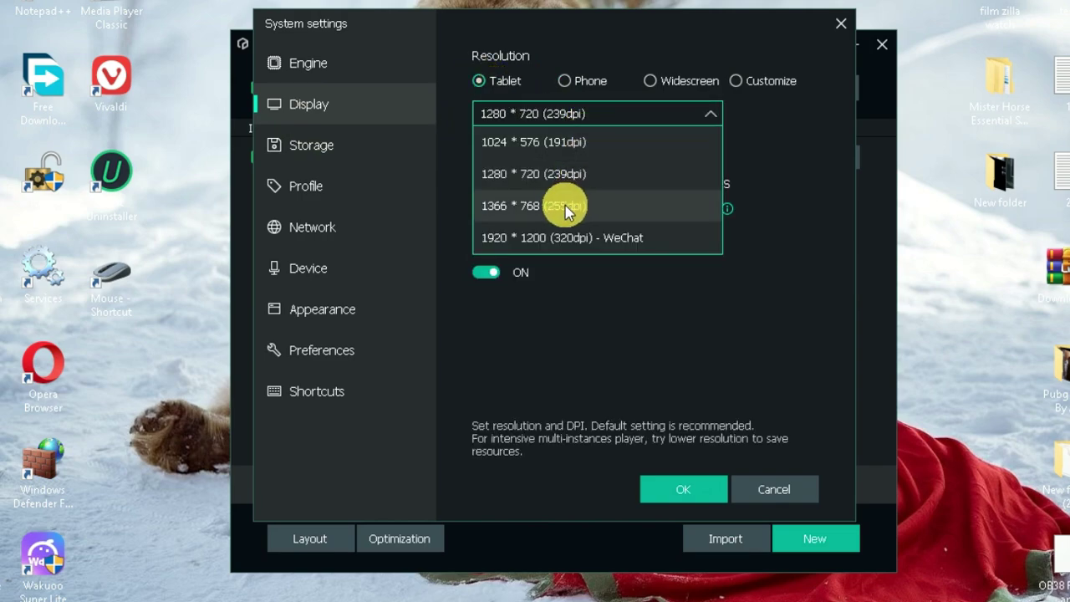
click(591, 173)
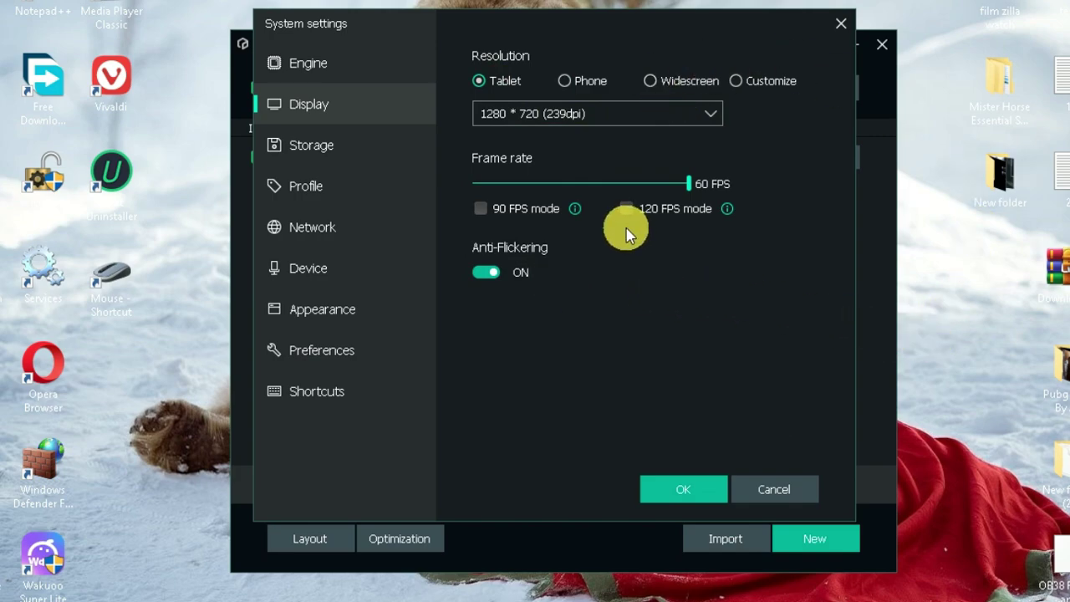
click(481, 210)
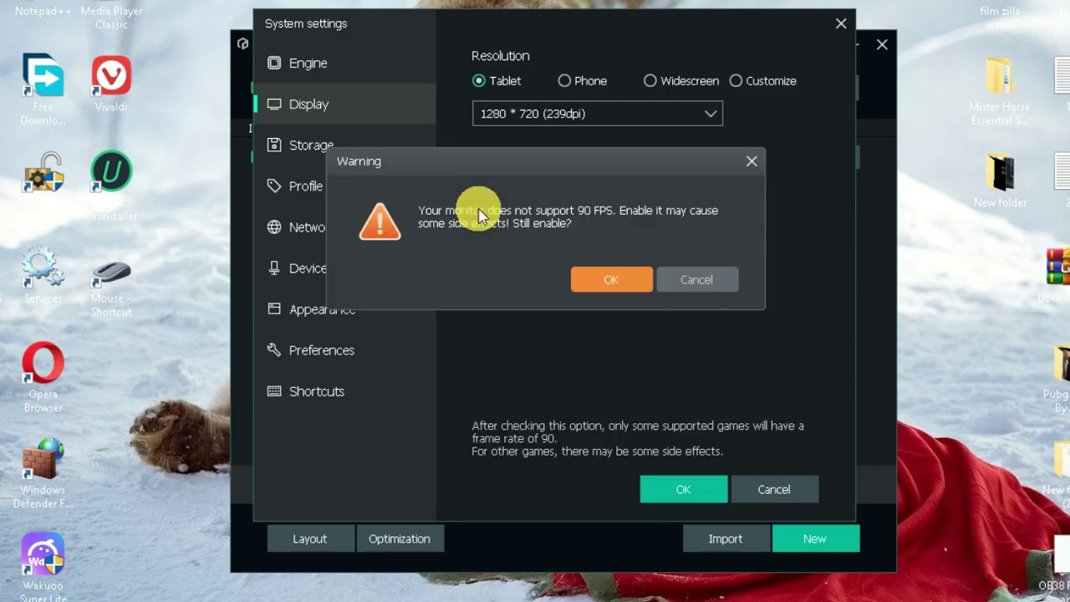
click(599, 281)
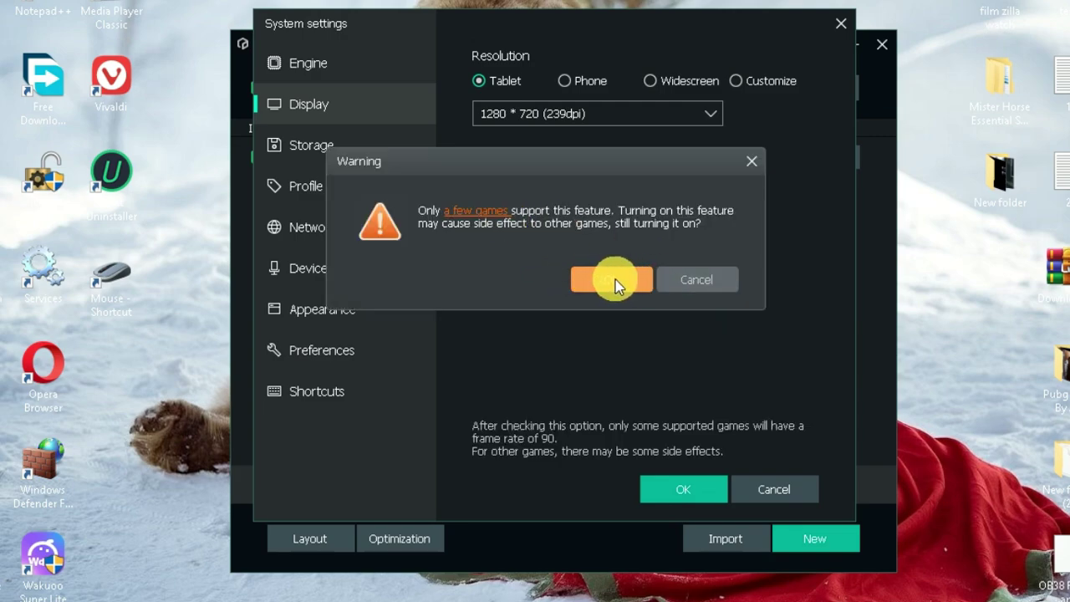
click(615, 279)
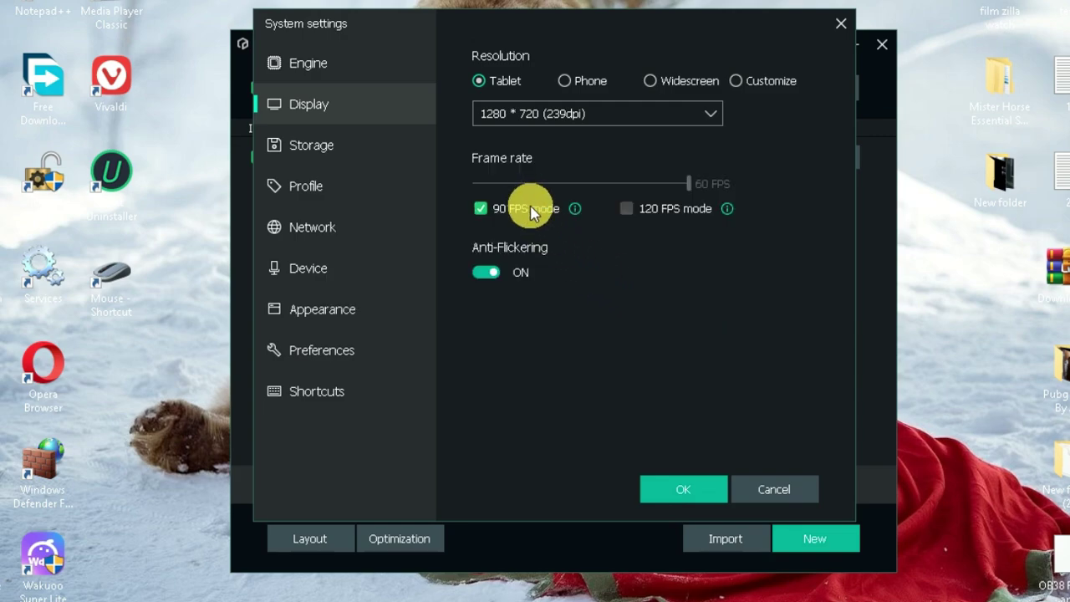
click(486, 211)
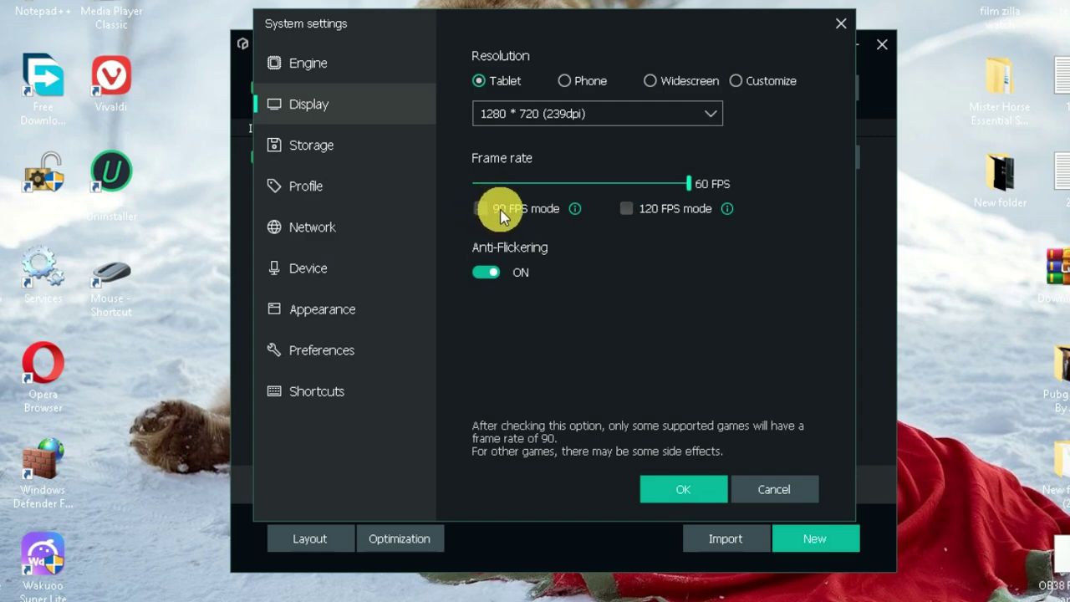
Switch the storage disk management to manual management and view the profile and network settings.
click(338, 155)
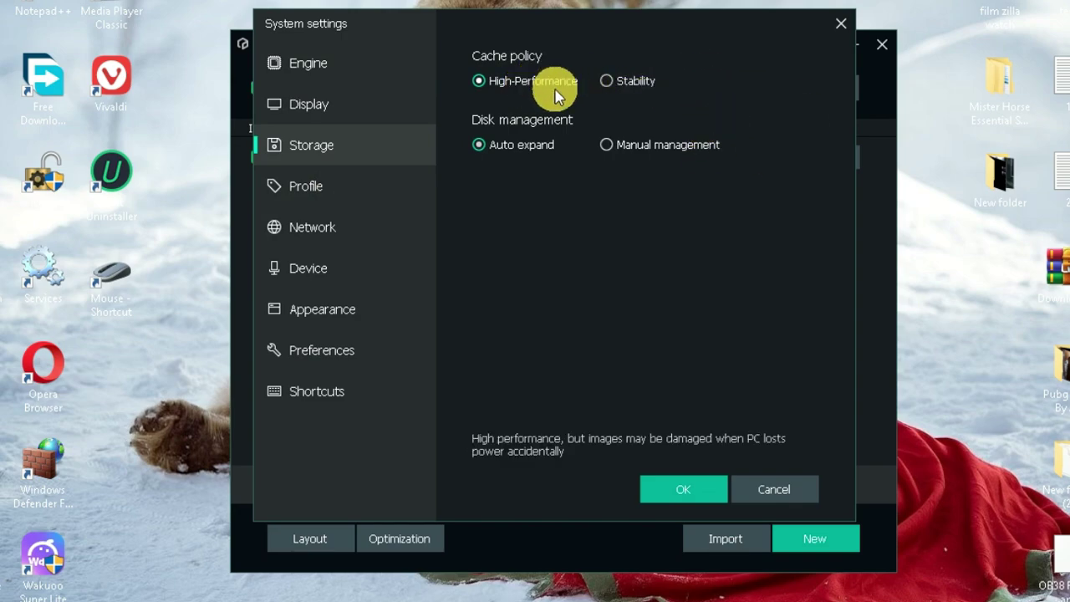
click(606, 146)
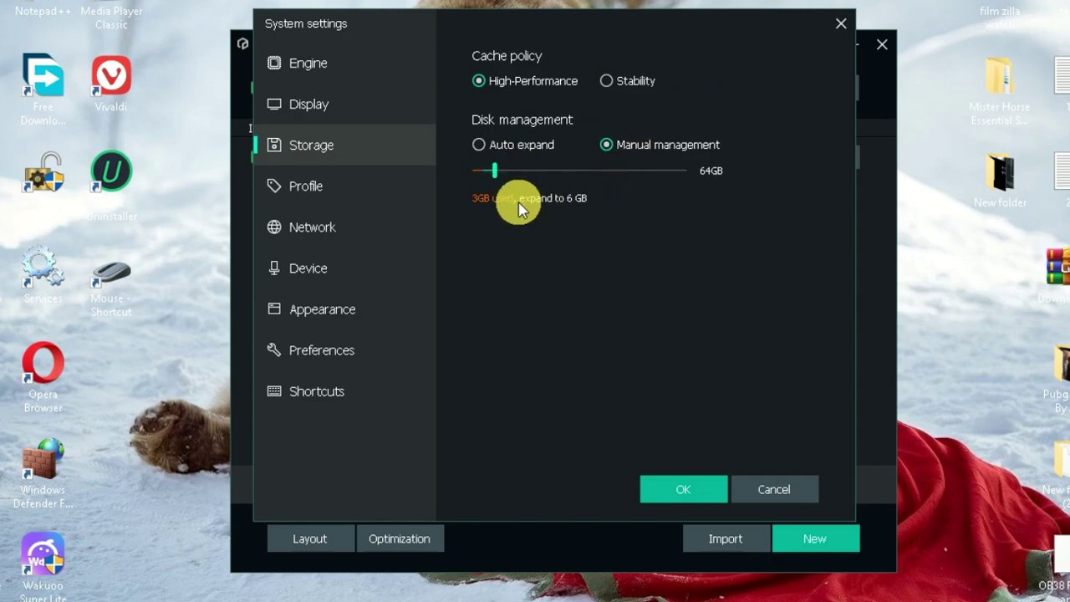
click(376, 199)
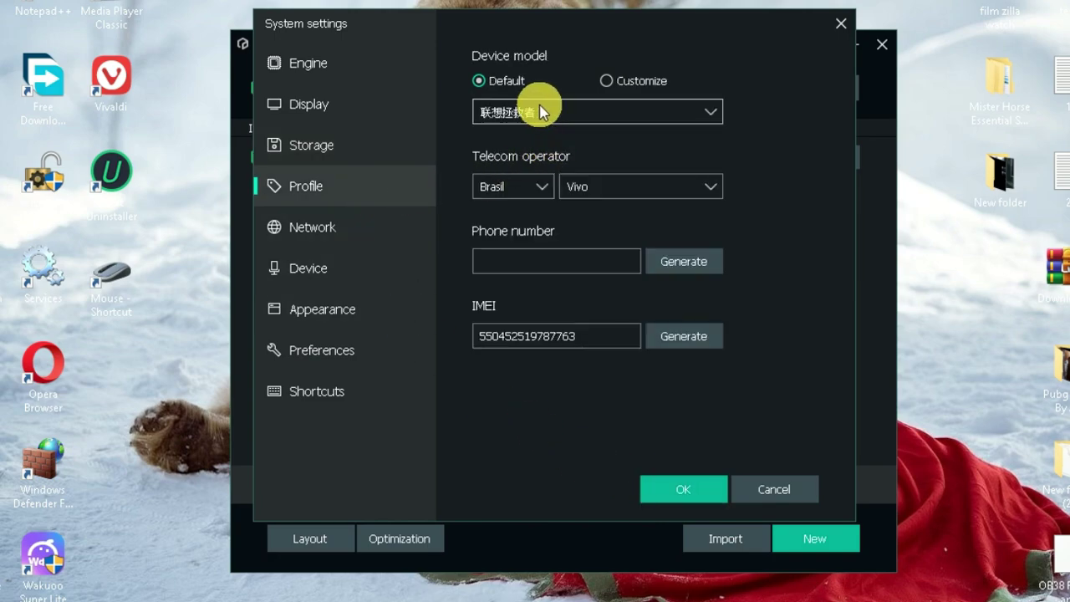
click(343, 235)
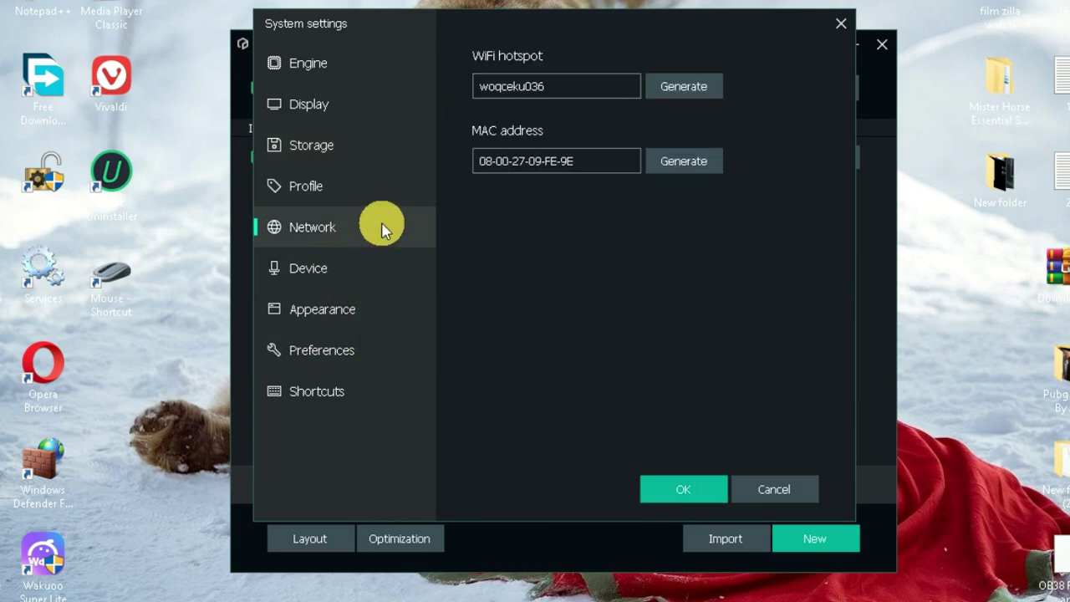
Set the emulator language to English in the preferences and save the system settings.
click(351, 350)
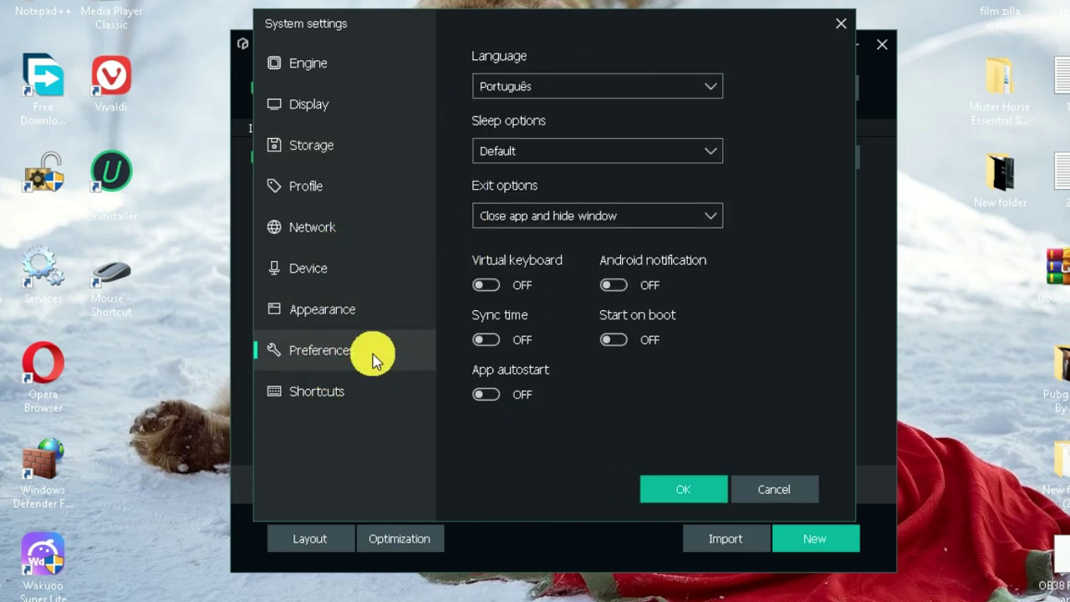
click(555, 90)
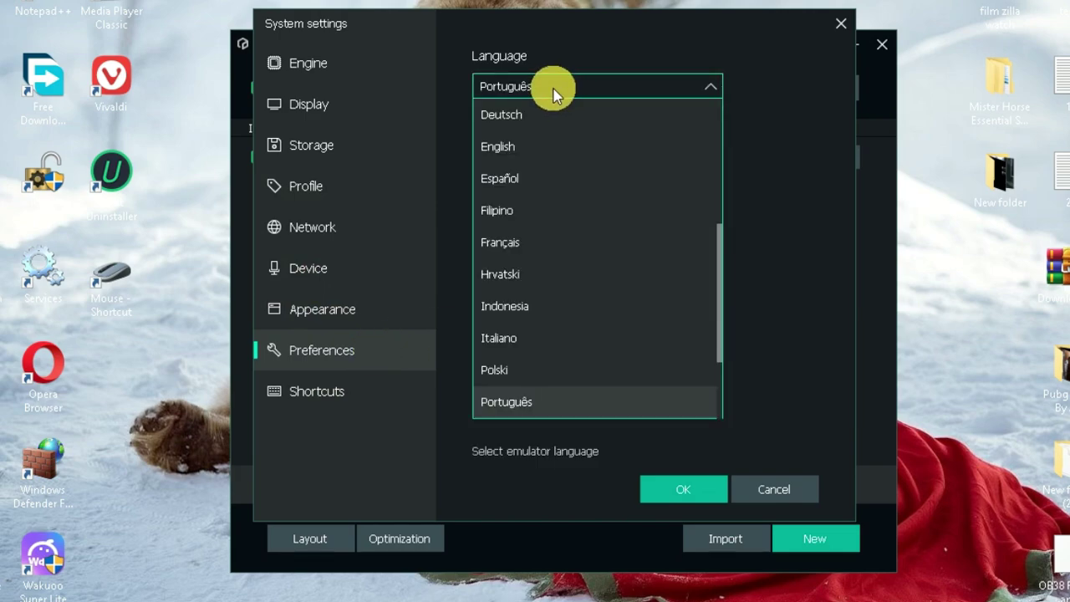
click(552, 149)
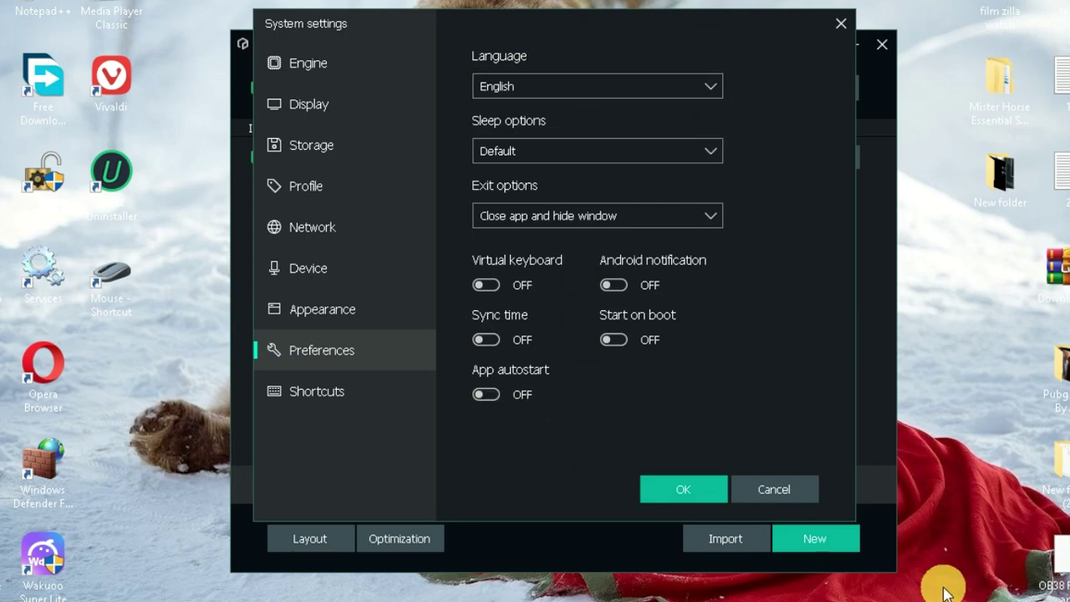
click(659, 482)
click(685, 277)
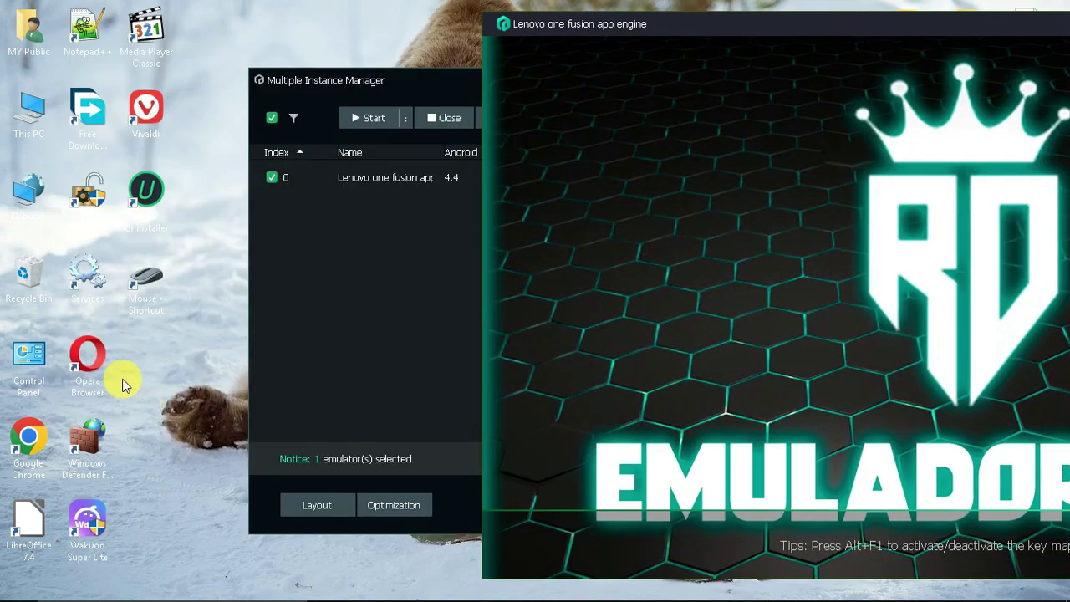
Move the starting emulator window and the Multiple Instance Manager window out of the way on the desktop.
right_click(158, 352)
click(147, 334)
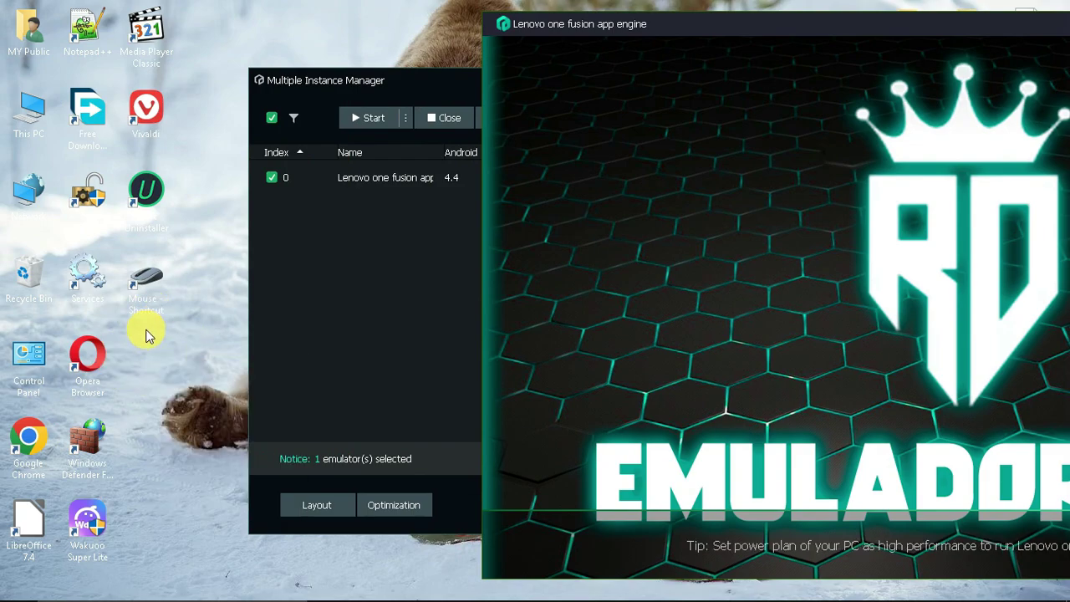
drag(895, 30, 776, 449)
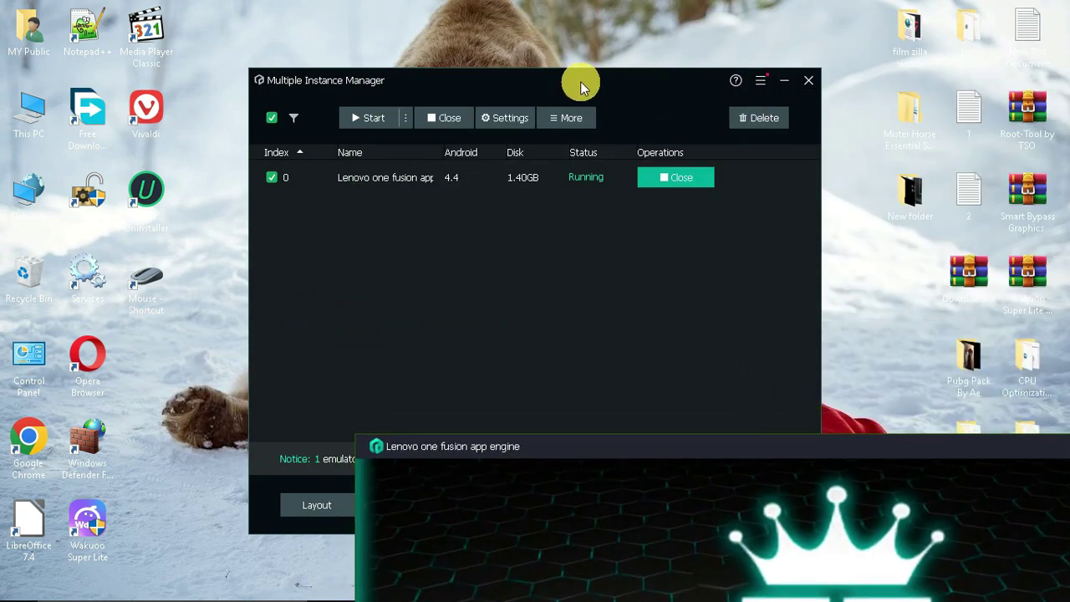
drag(577, 82, 1061, 27)
Decline the online update with No reminder enabled and bring the emulator window back into full view.
click(629, 295)
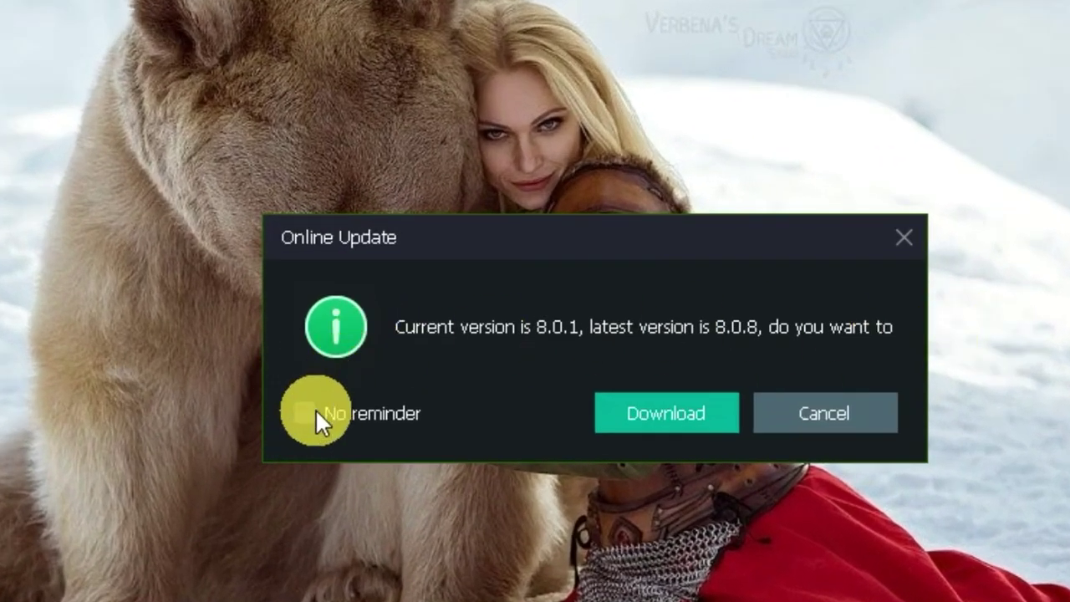
click(302, 413)
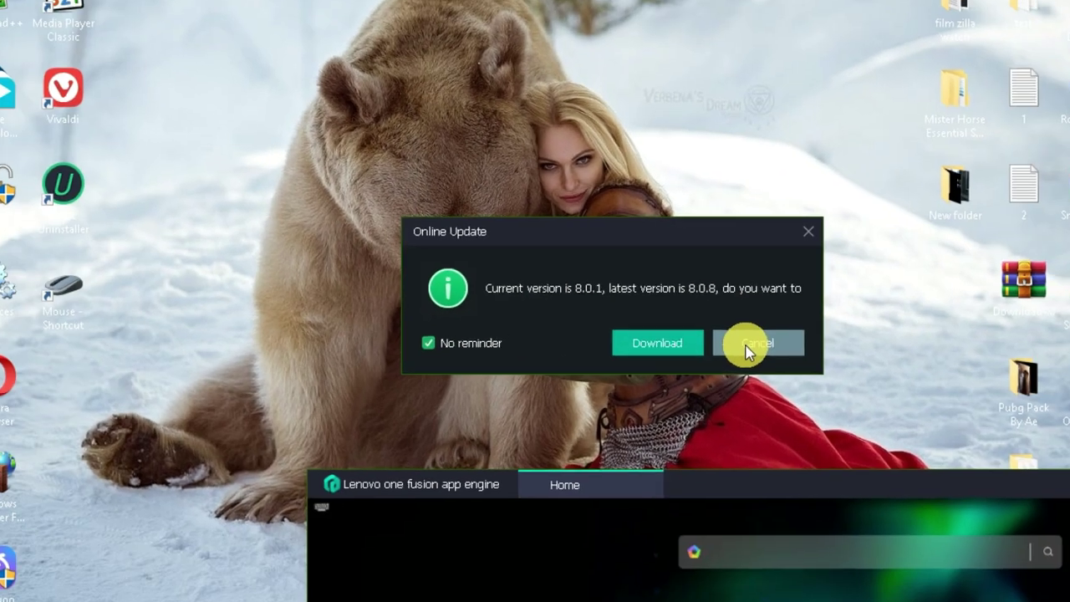
click(811, 418)
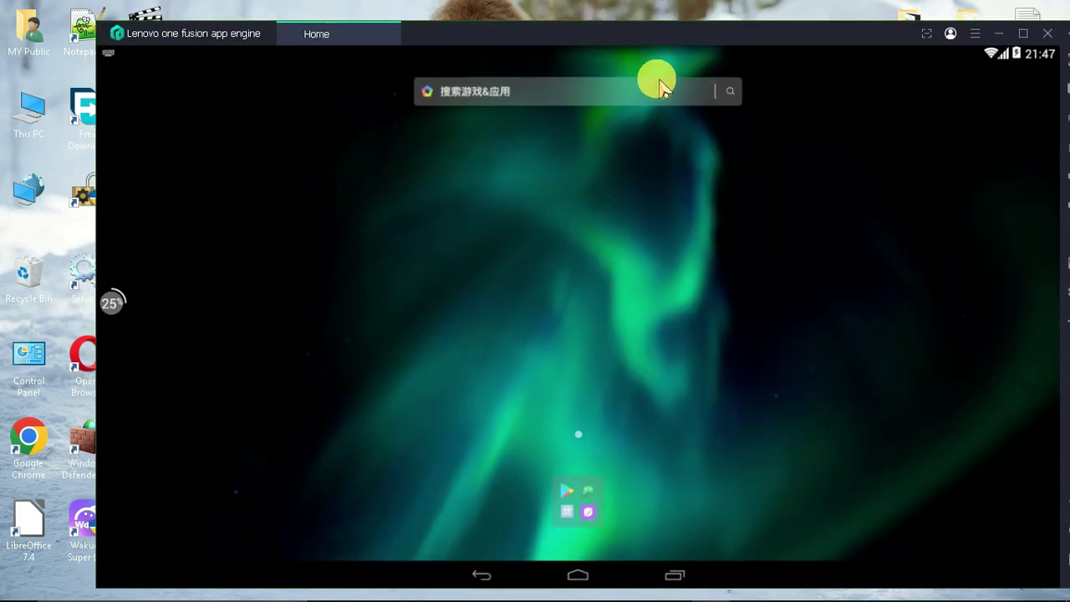
drag(654, 78, 614, 128)
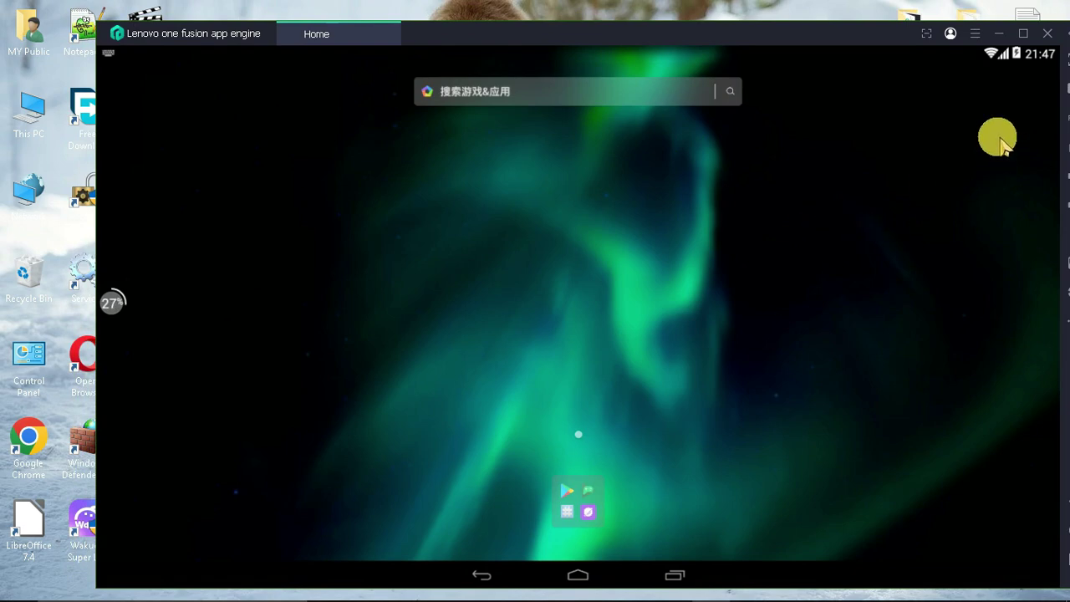
Change the Android system language to English (United States) in the emulator's language and input settings.
drag(988, 55, 910, 408)
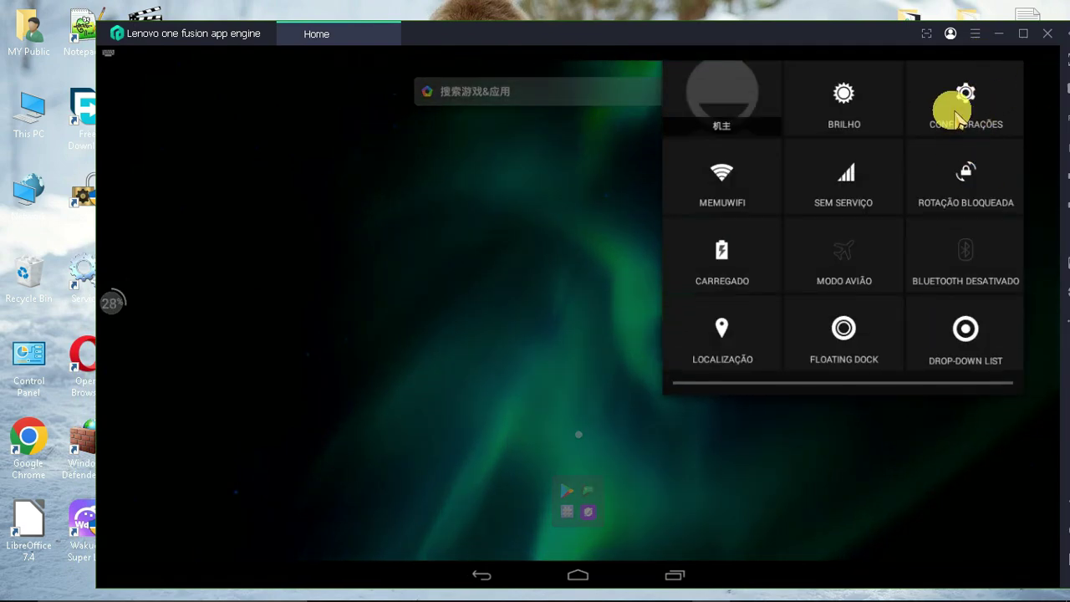
click(955, 112)
drag(513, 430, 537, 215)
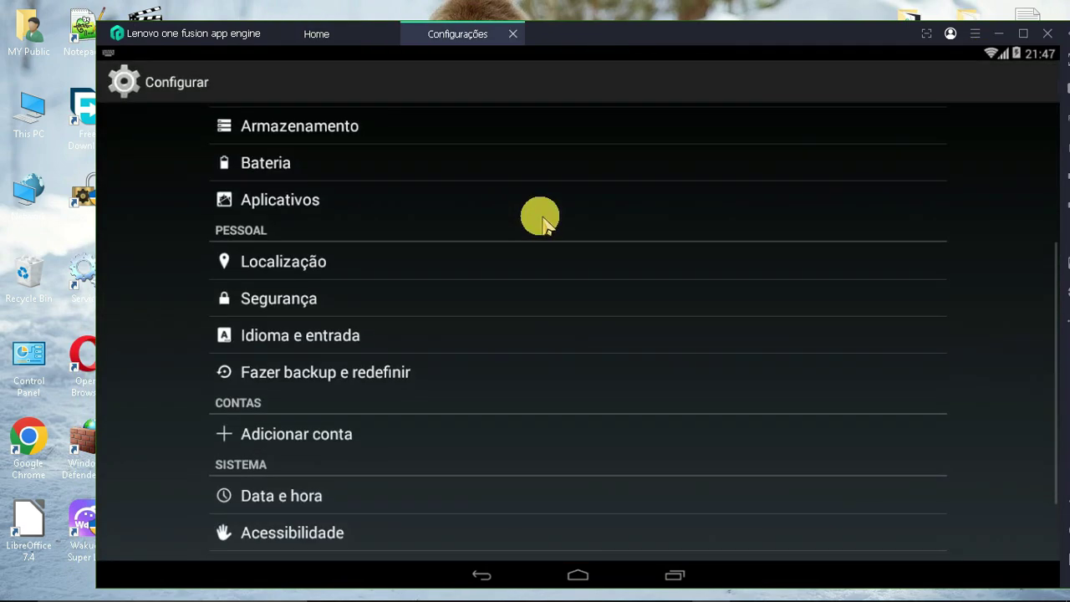
click(246, 334)
click(420, 130)
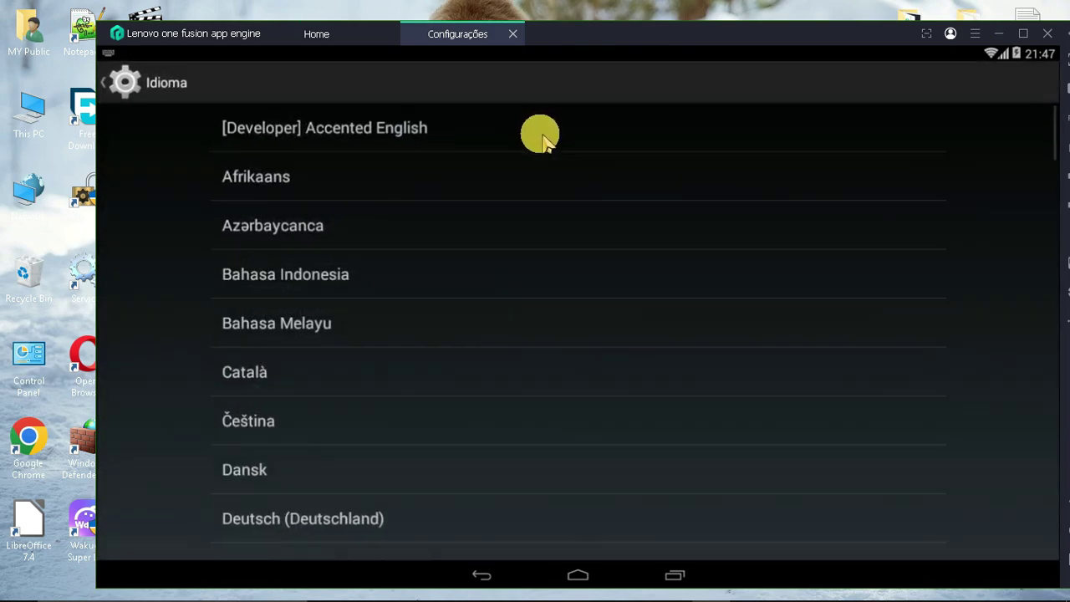
drag(394, 447, 461, 284)
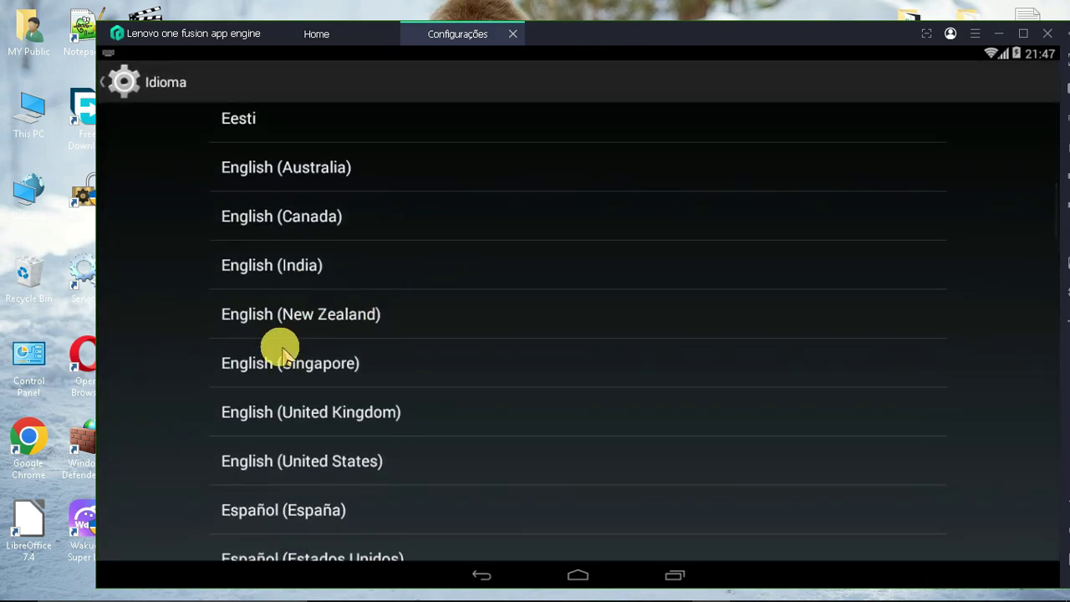
click(358, 462)
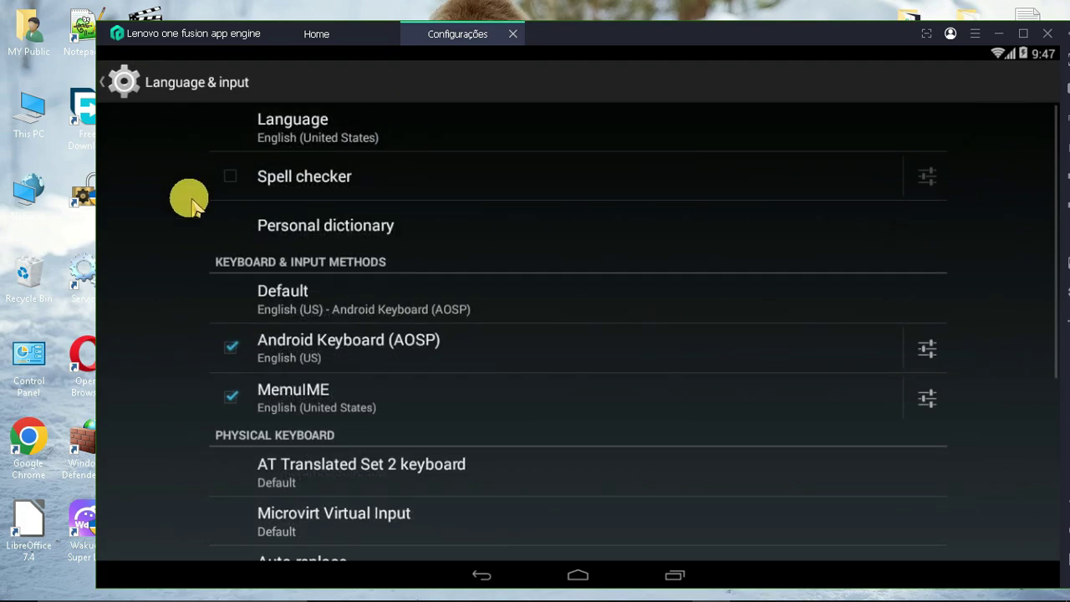
Return to the main Android settings list and open the About tablet information.
click(111, 89)
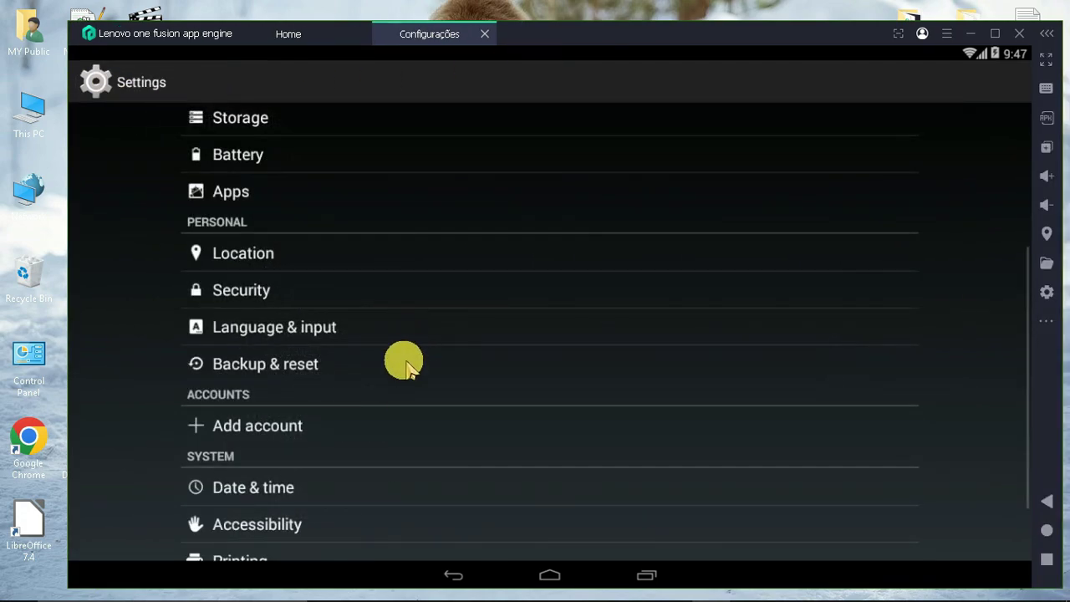
scroll(404, 468, down, 2)
click(301, 545)
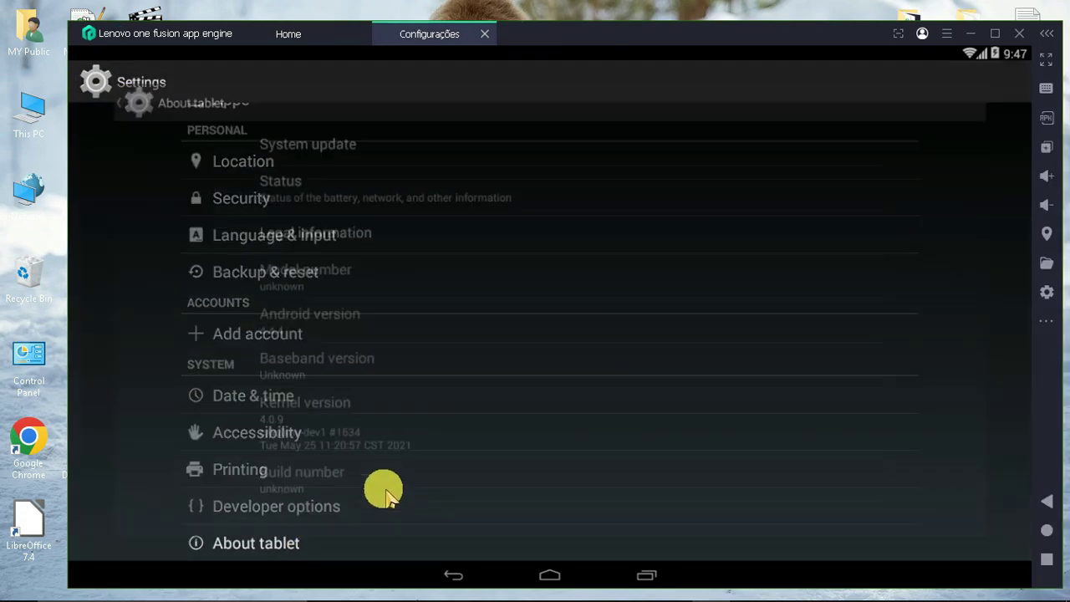
Activate developer mode through the tablet's build number and return to the main Android settings list.
click(316, 502)
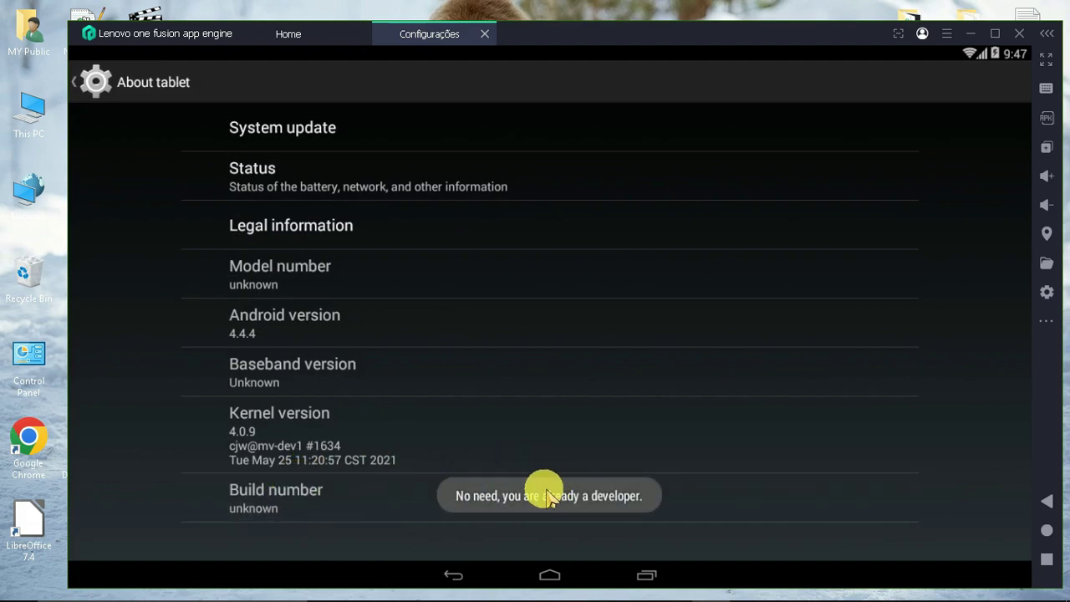
click(342, 495)
click(1048, 503)
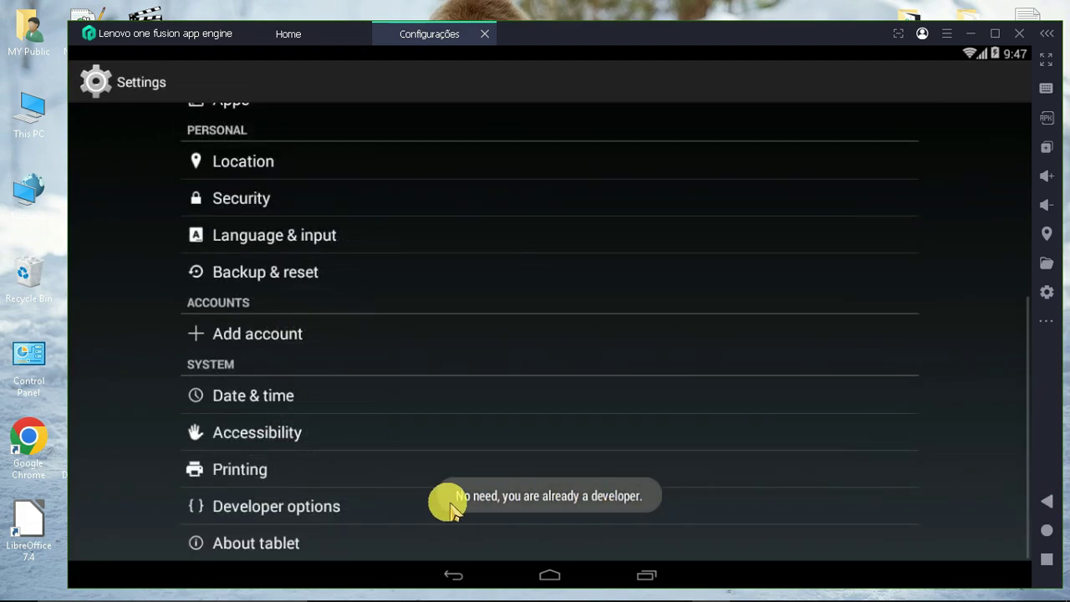
In Developer options, set the window animation, transition animation and animator duration scales to Animation off.
click(311, 508)
scroll(593, 320, down, 10)
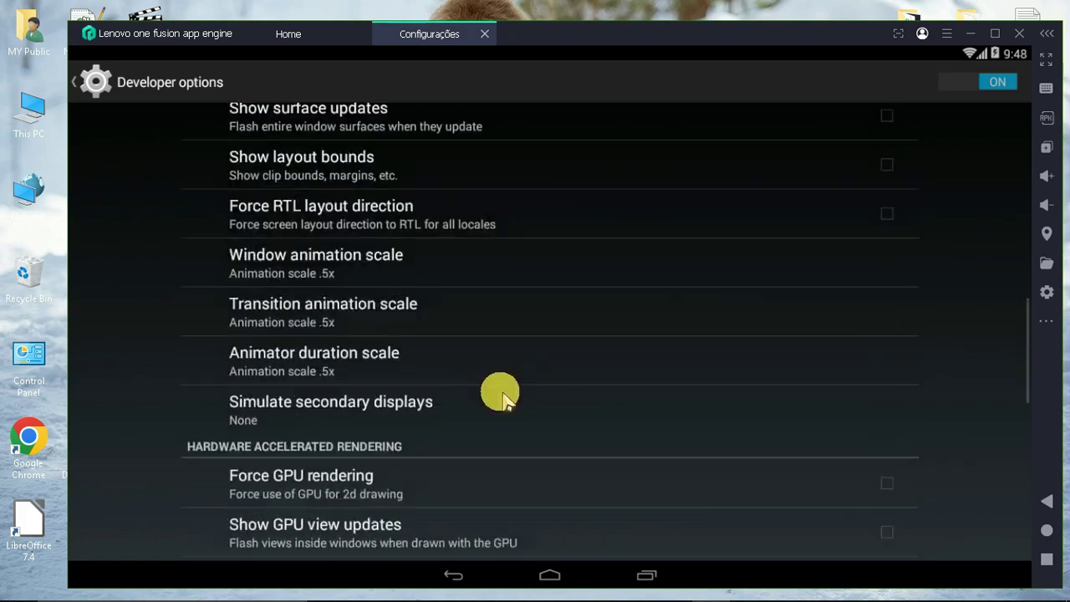
scroll(343, 330, up, 1)
click(343, 330)
click(460, 209)
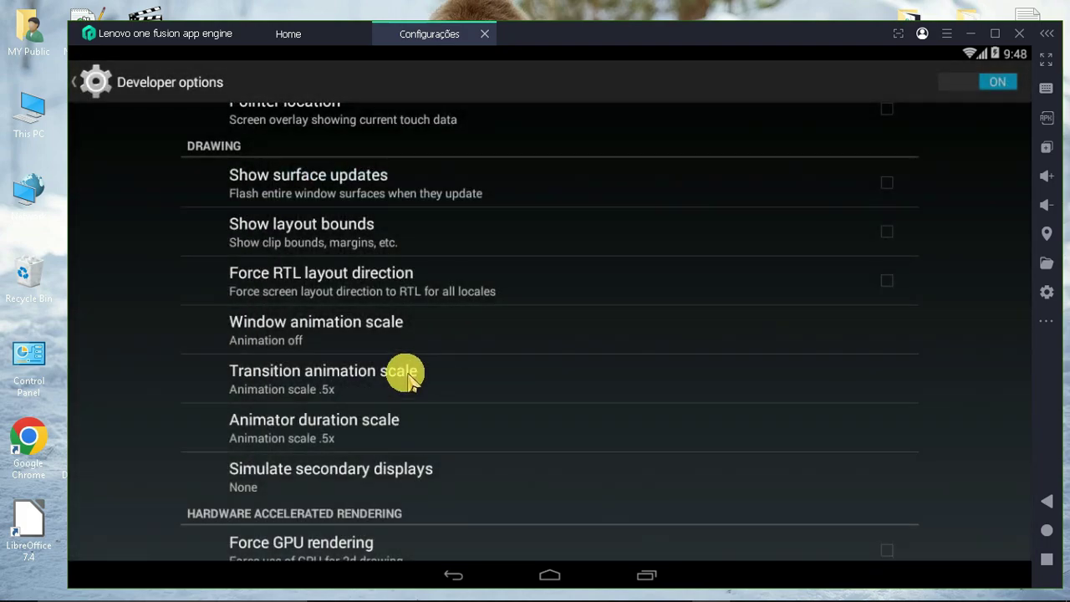
click(406, 376)
click(547, 210)
click(464, 439)
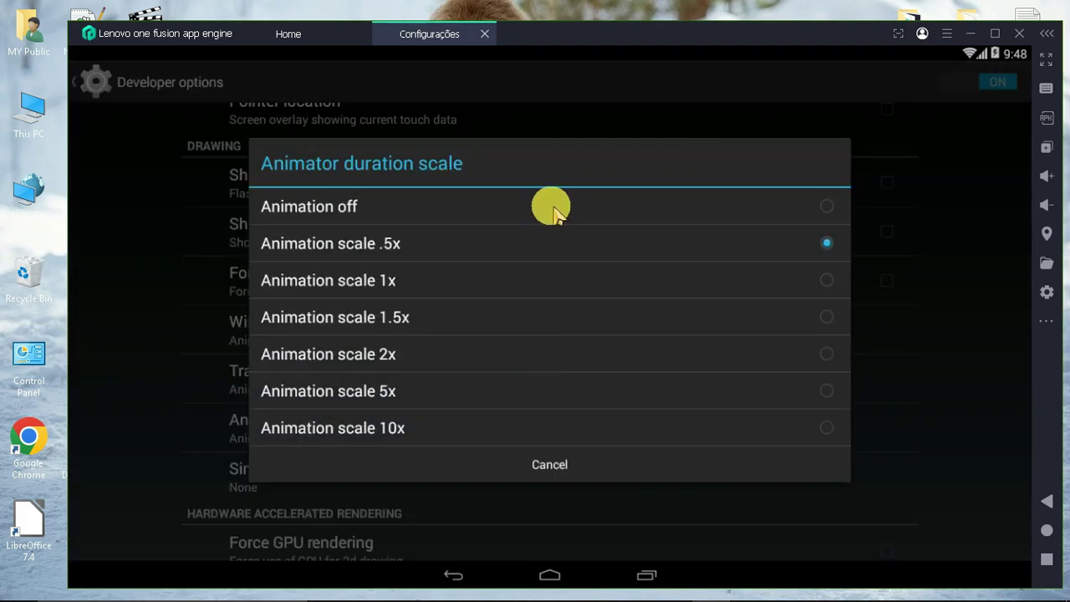
click(549, 210)
Enable Force GPU rendering and Force 4x MSAA in the hardware accelerated rendering options.
scroll(604, 337, down, 3)
scroll(590, 334, down, 3)
click(624, 271)
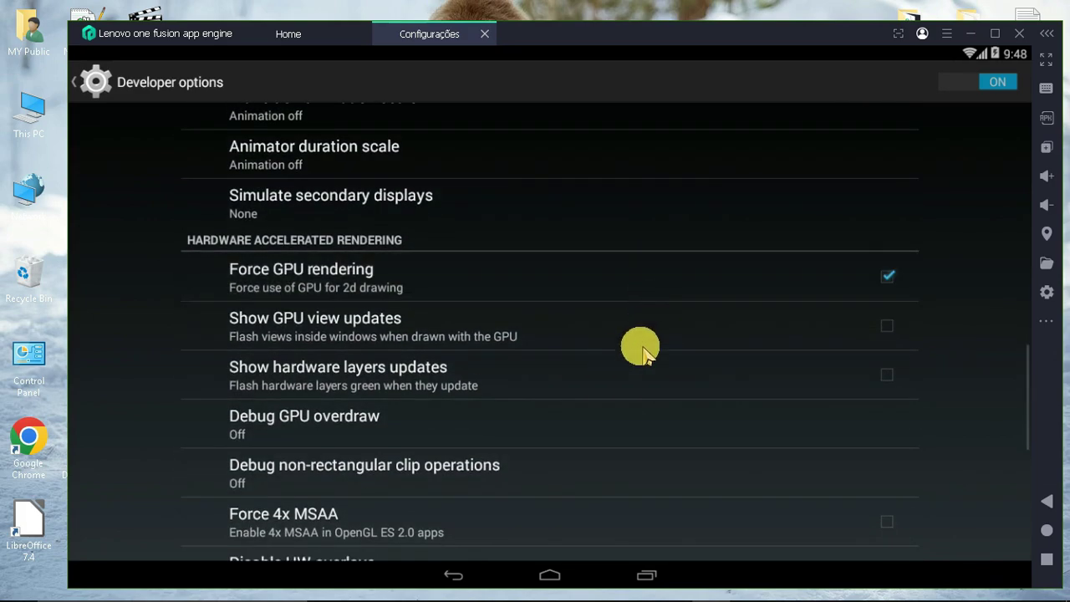
scroll(592, 454, down, 5)
click(629, 280)
Review the Background process limit choices without changing them, and leave Developer options for the main settings list and recent apps.
scroll(654, 343, down, 5)
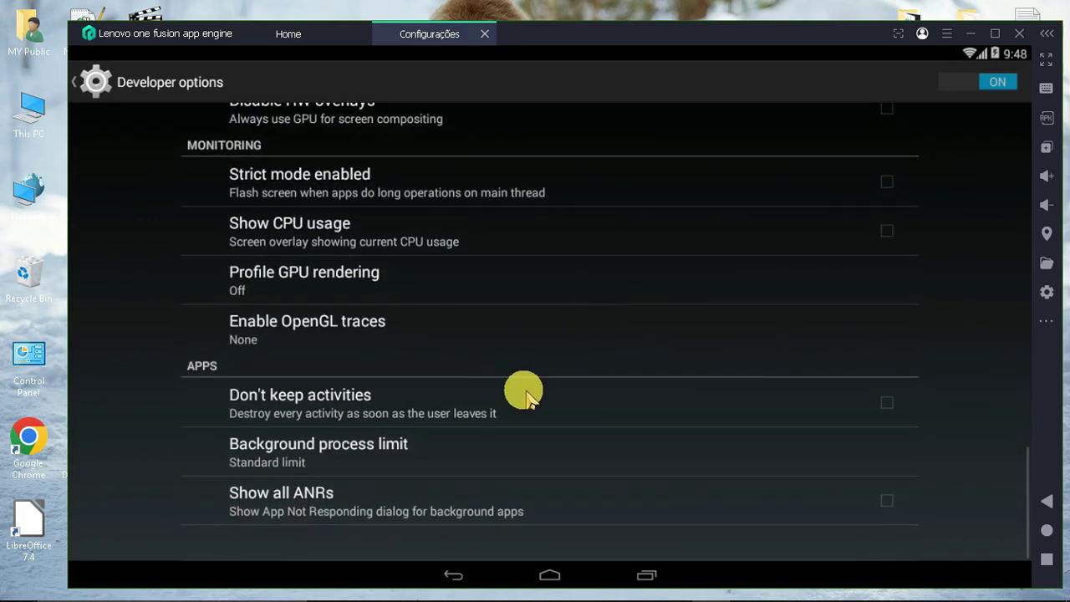
click(373, 457)
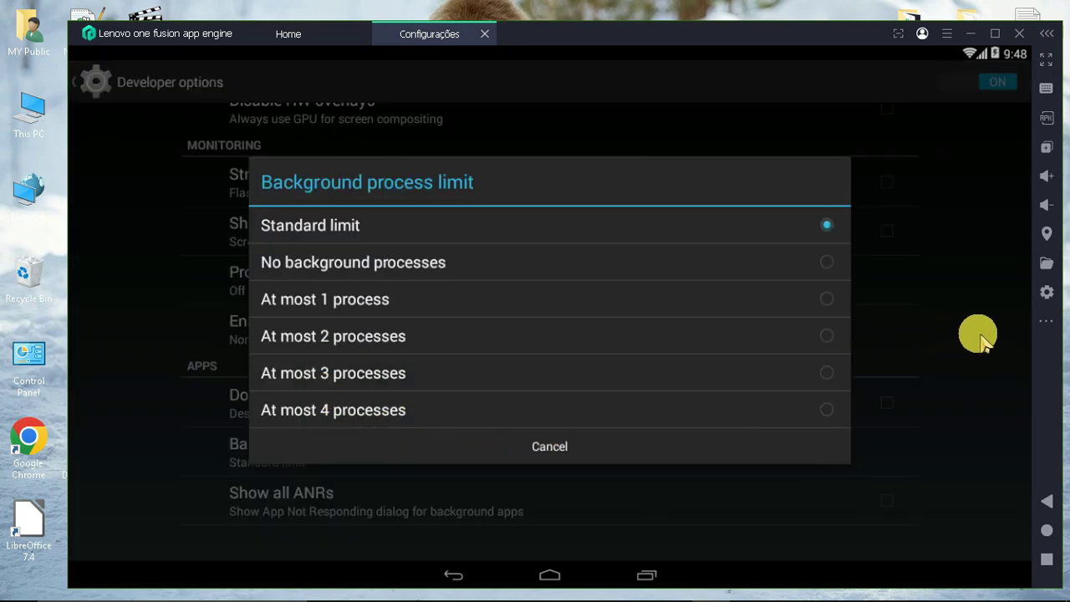
key(Escape)
key(Escape)
scroll(485, 427, up, 1)
scroll(483, 410, up, 2)
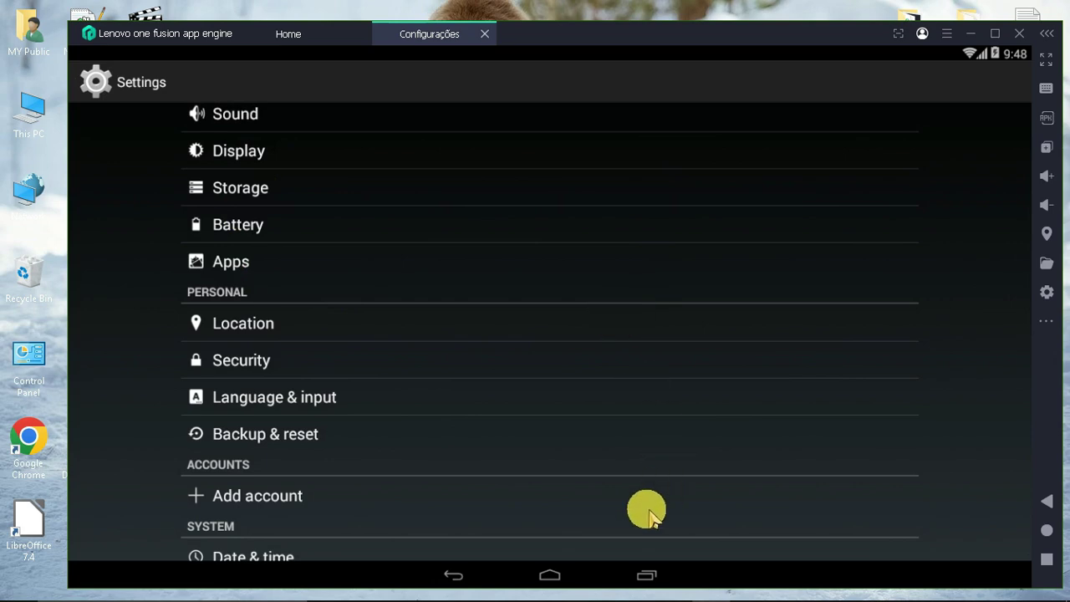
click(649, 575)
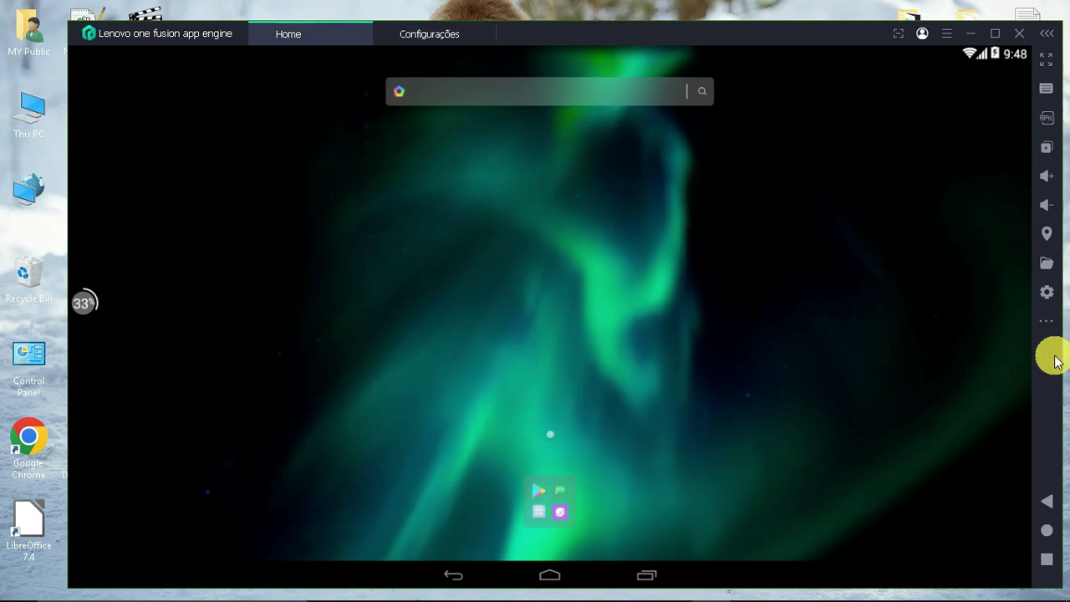
Open Play Store from the home screen folder and sign in to an existing Google account with its e-mail and password.
click(544, 506)
click(427, 169)
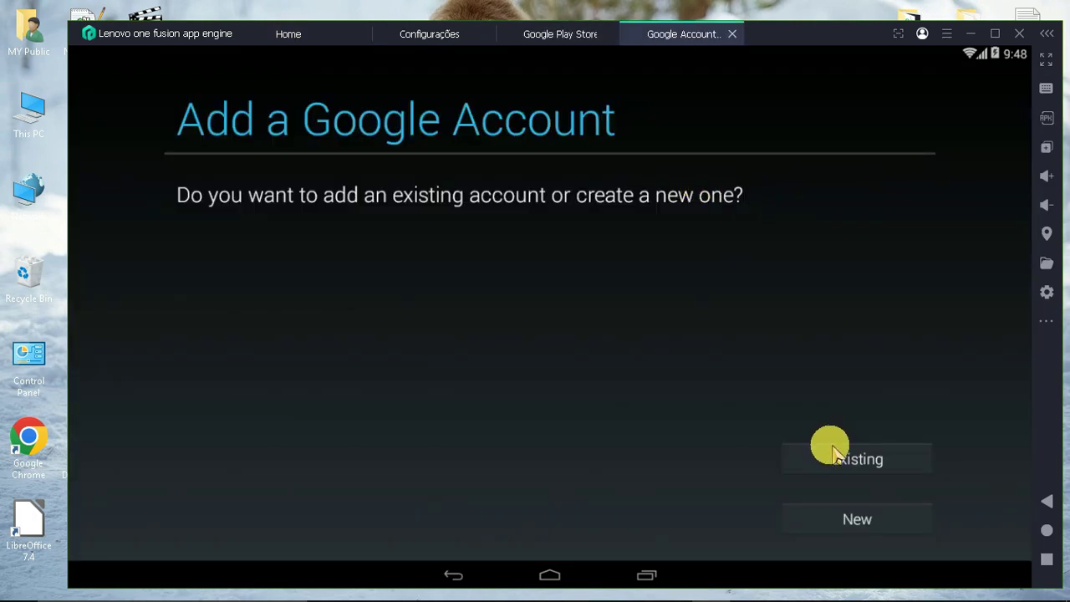
click(831, 446)
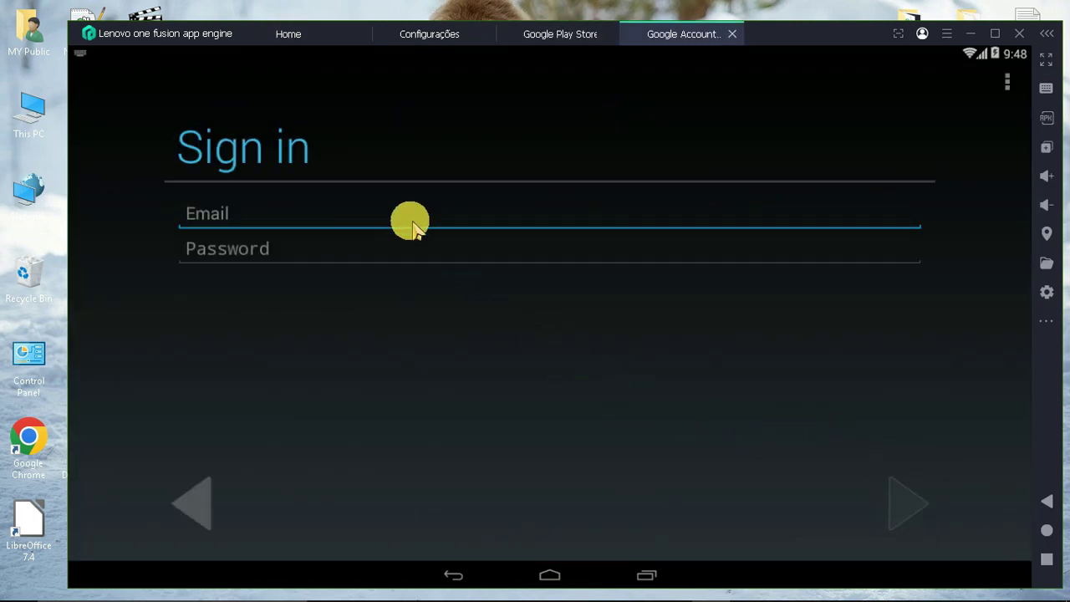
click(396, 248)
key(Return)
key(Tab)
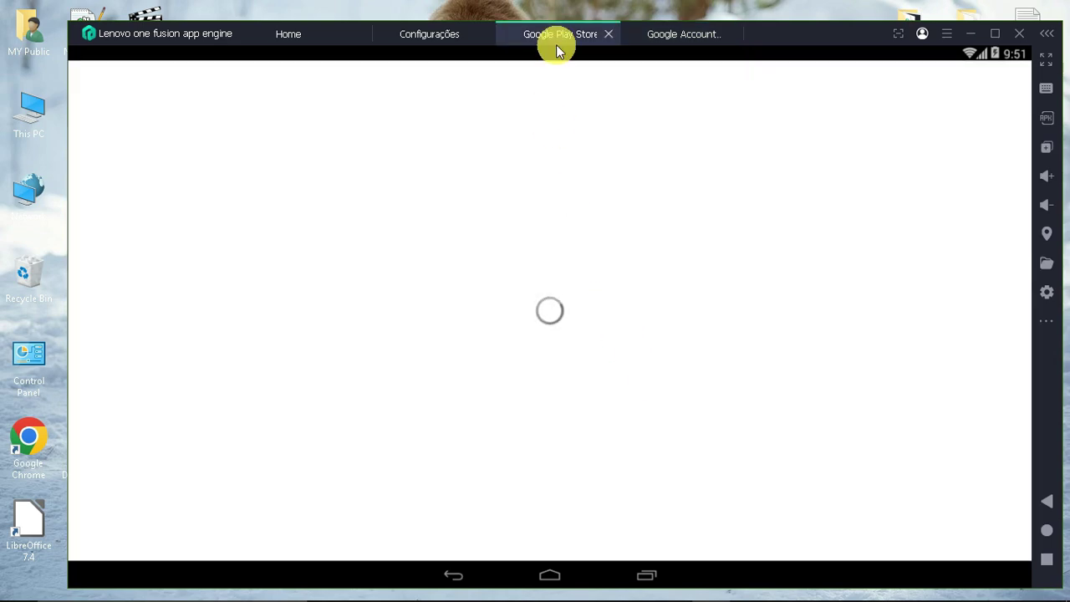
Search Google Play Store for freefire and install Free Fire by Garena International I.
click(215, 88)
text(freef)
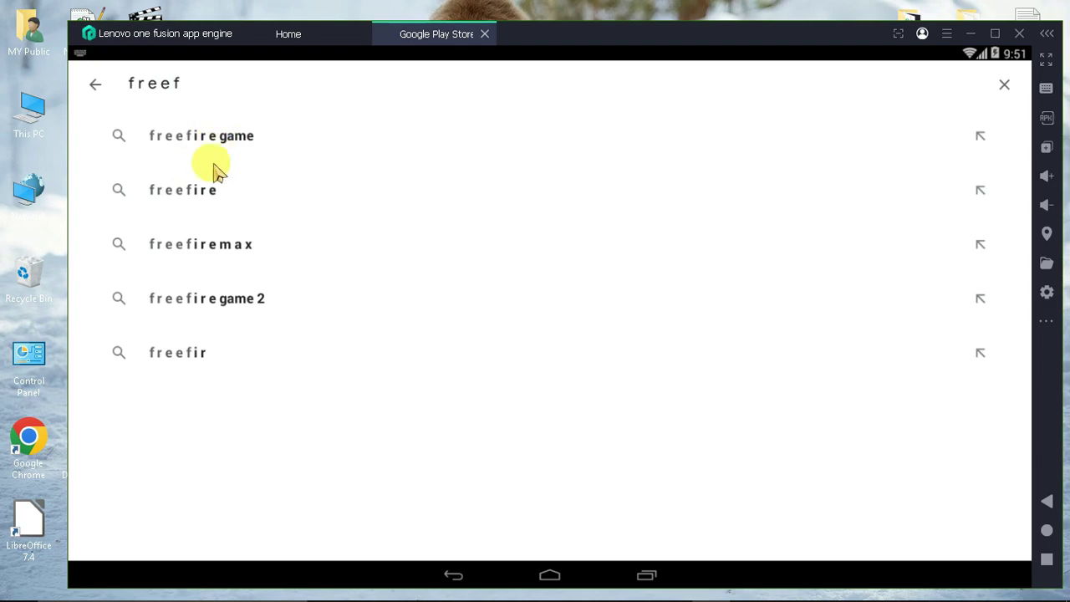
click(376, 189)
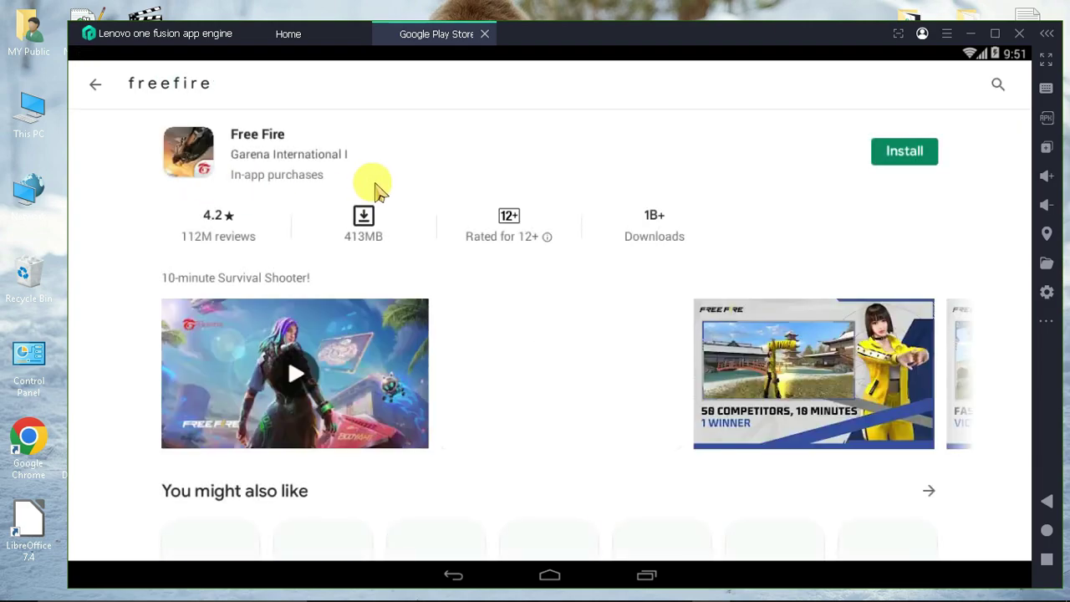
click(895, 163)
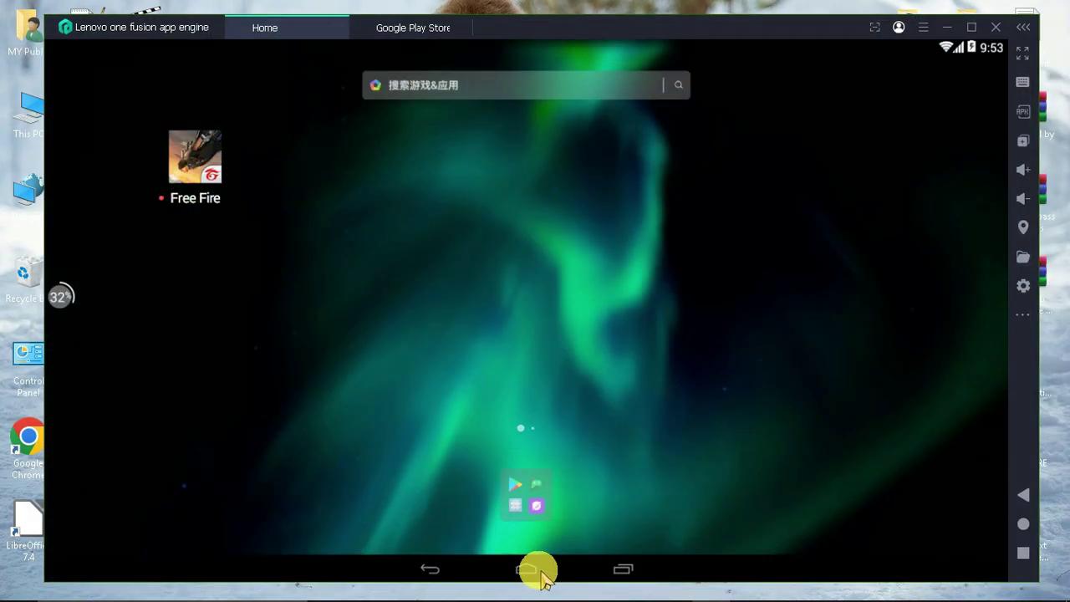
click(537, 505)
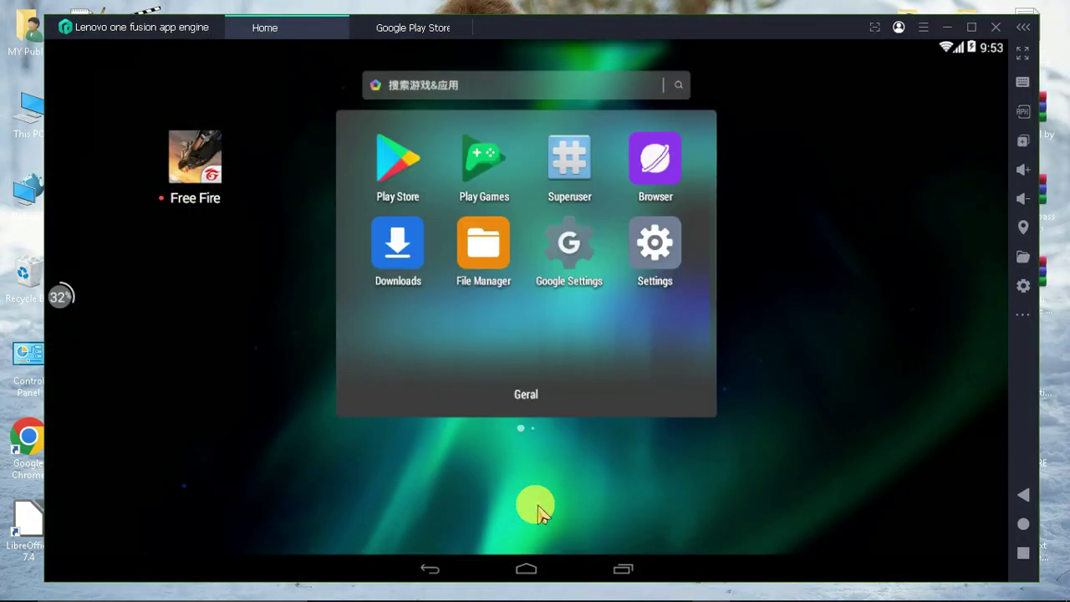
click(885, 343)
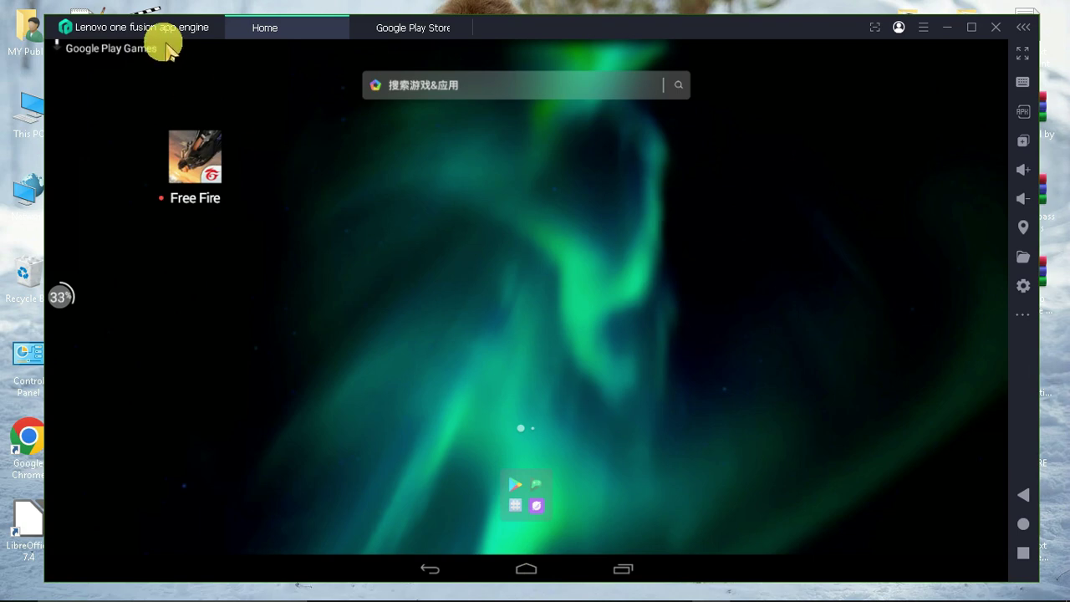
drag(167, 50, 184, 151)
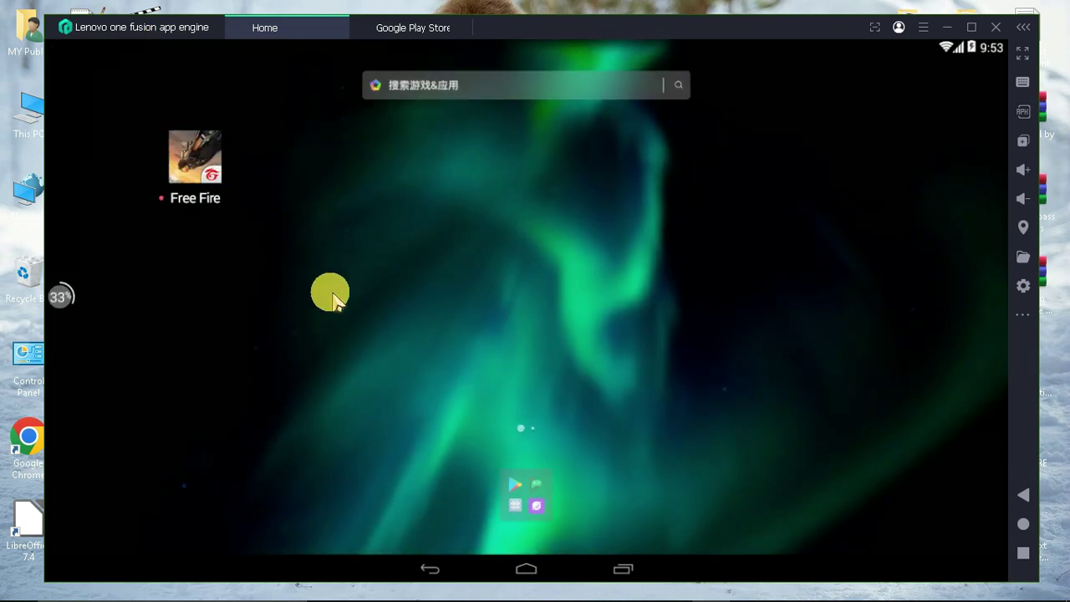
Open the App info of Google Play Store from the downloaded apps in the Android settings.
click(524, 495)
click(637, 250)
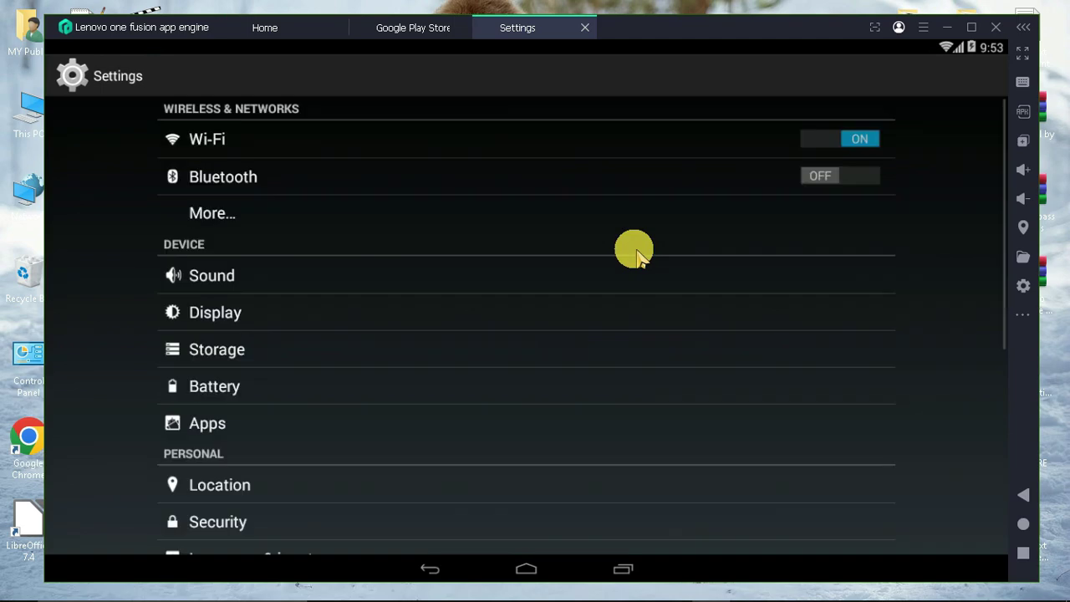
click(523, 424)
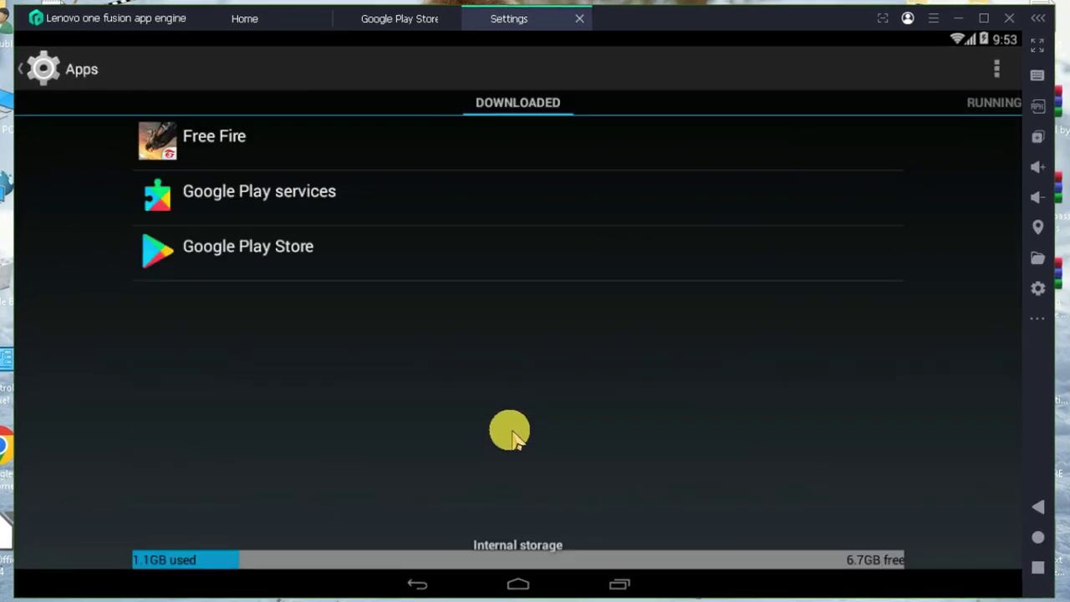
click(490, 260)
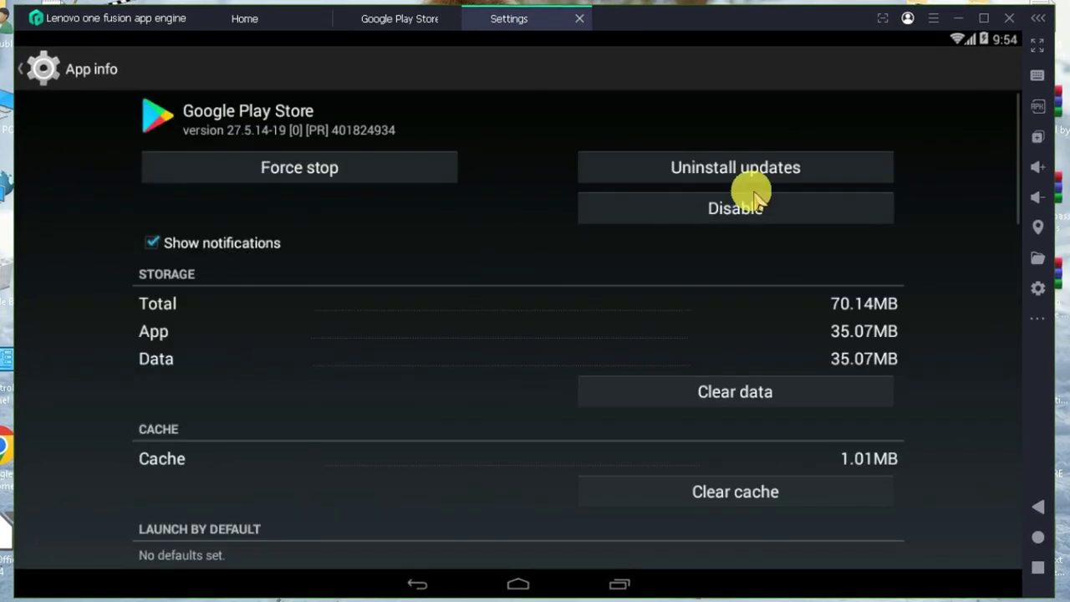
Force stop Google Play Store and clear its cache and data.
click(363, 182)
click(661, 359)
click(719, 495)
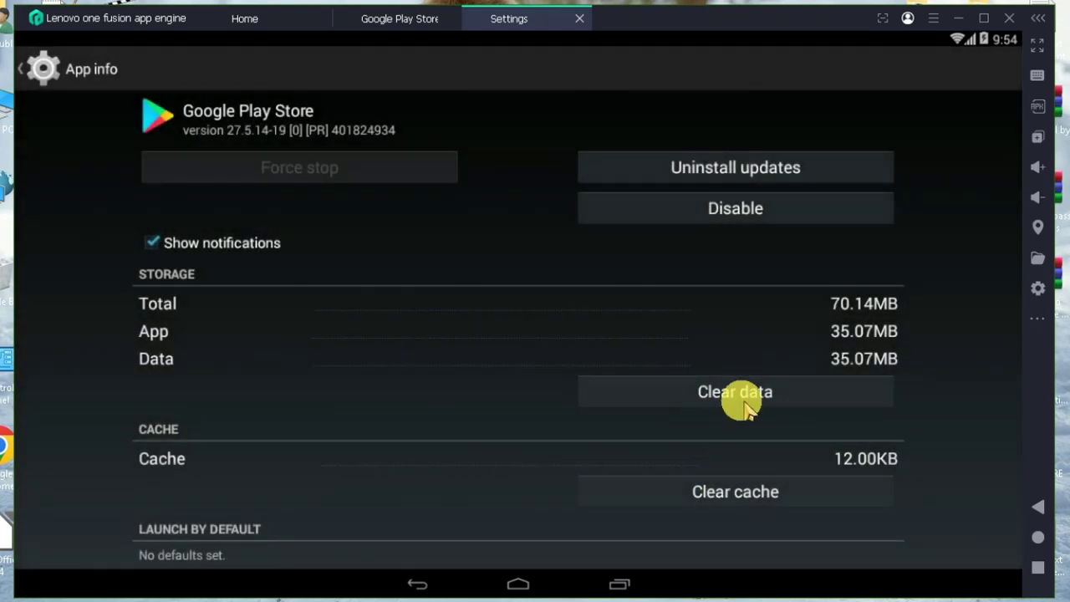
click(741, 396)
click(688, 366)
scroll(745, 196, down, 3)
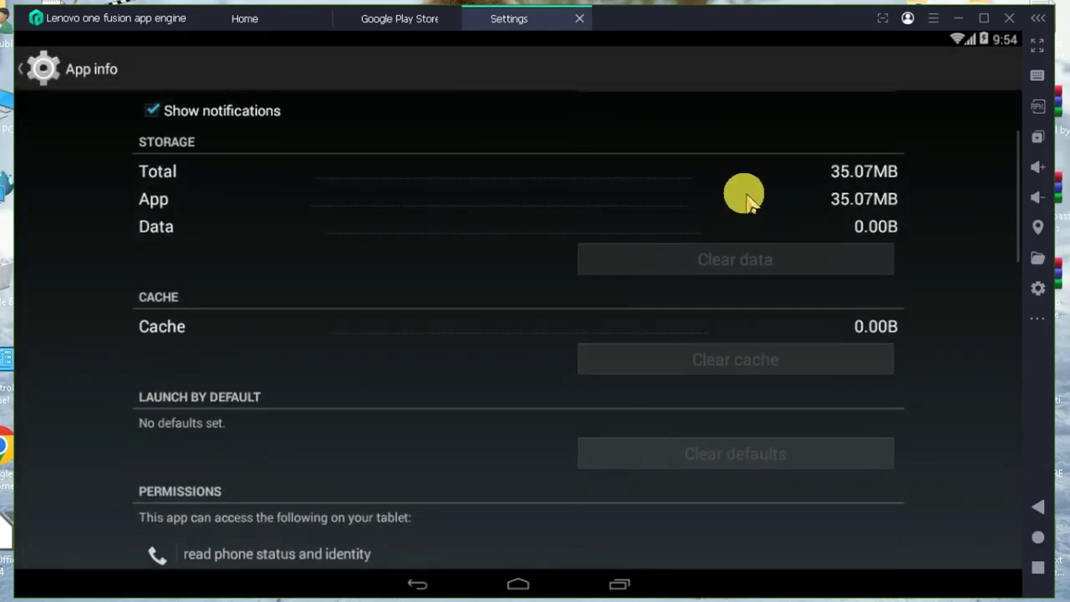
Uninstall the updates of Google Play Store and confirm its replacement with the factory version.
scroll(738, 238, up, 3)
click(724, 166)
click(630, 347)
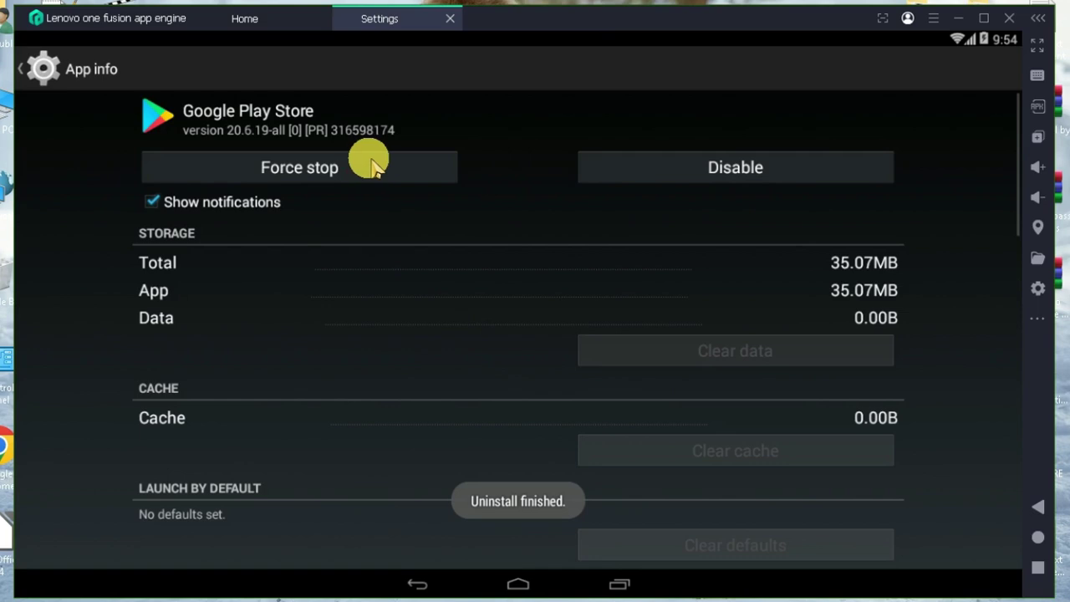
Force stop the factory version of Google Play Store and disable the app.
click(371, 163)
click(639, 343)
click(726, 166)
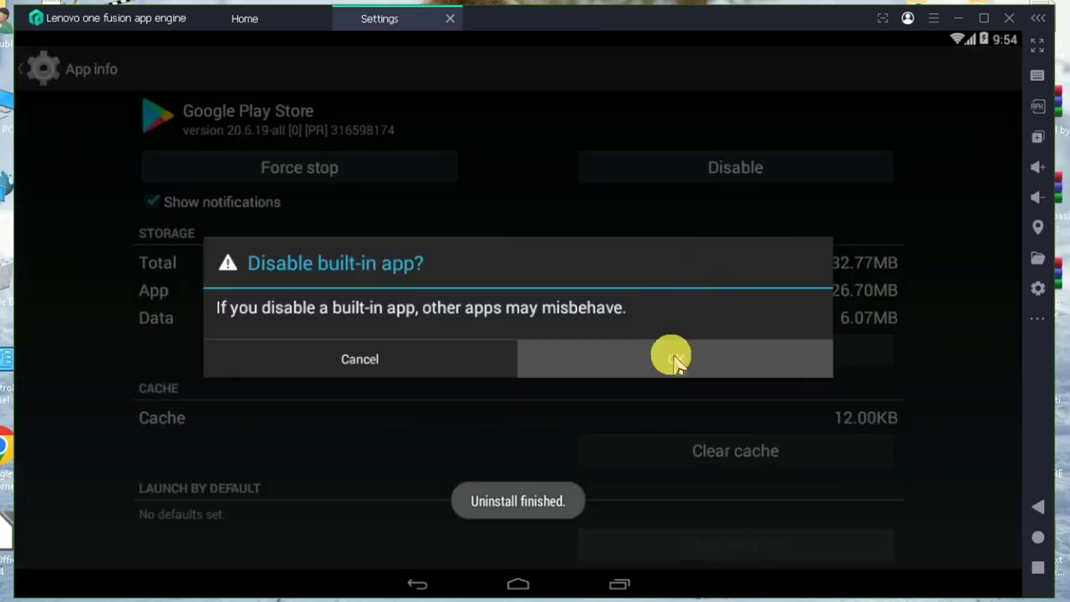
click(673, 355)
Clear the cache and all data of Google Play services, and disable the app with its factory version restored.
click(346, 209)
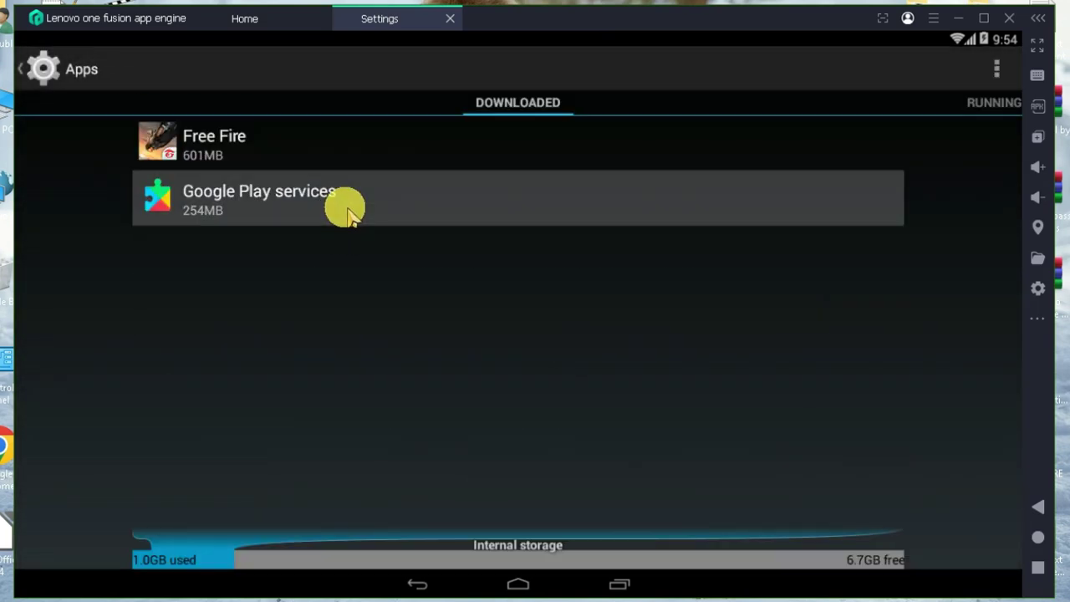
click(718, 494)
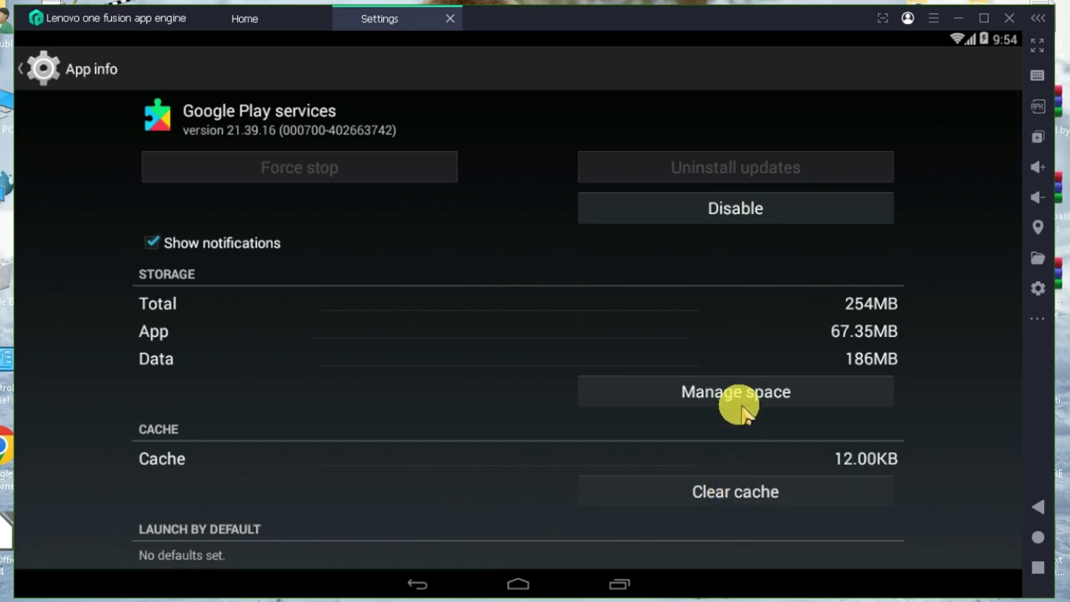
click(732, 406)
click(930, 391)
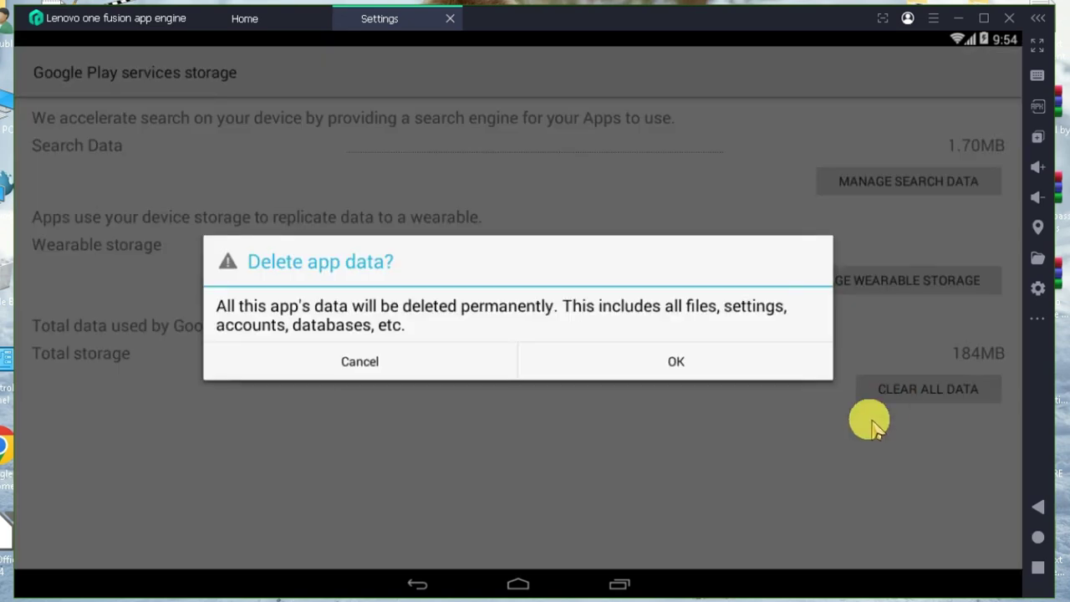
click(729, 367)
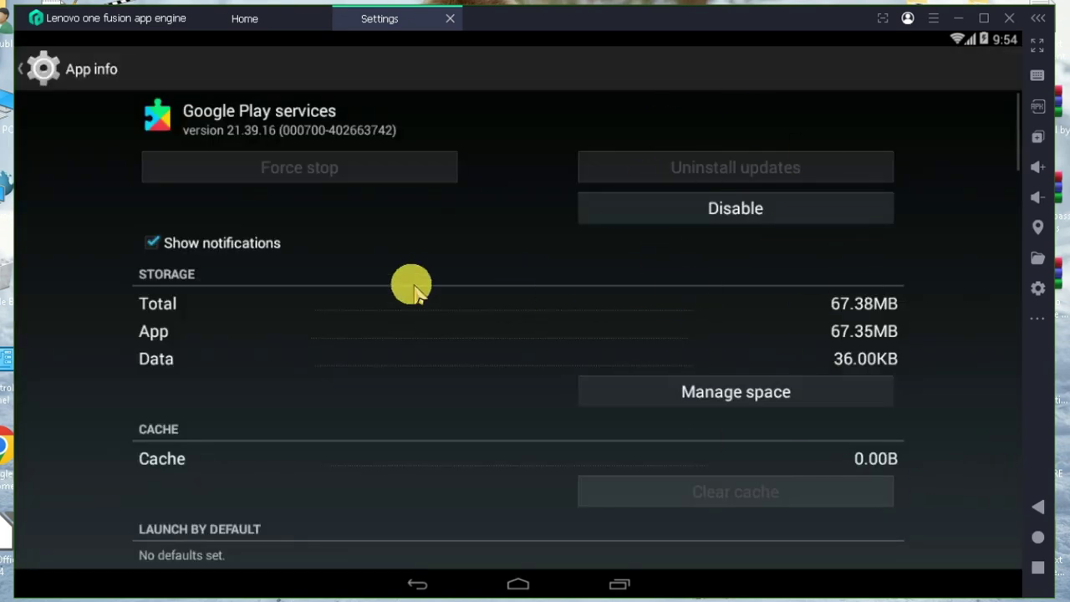
click(710, 208)
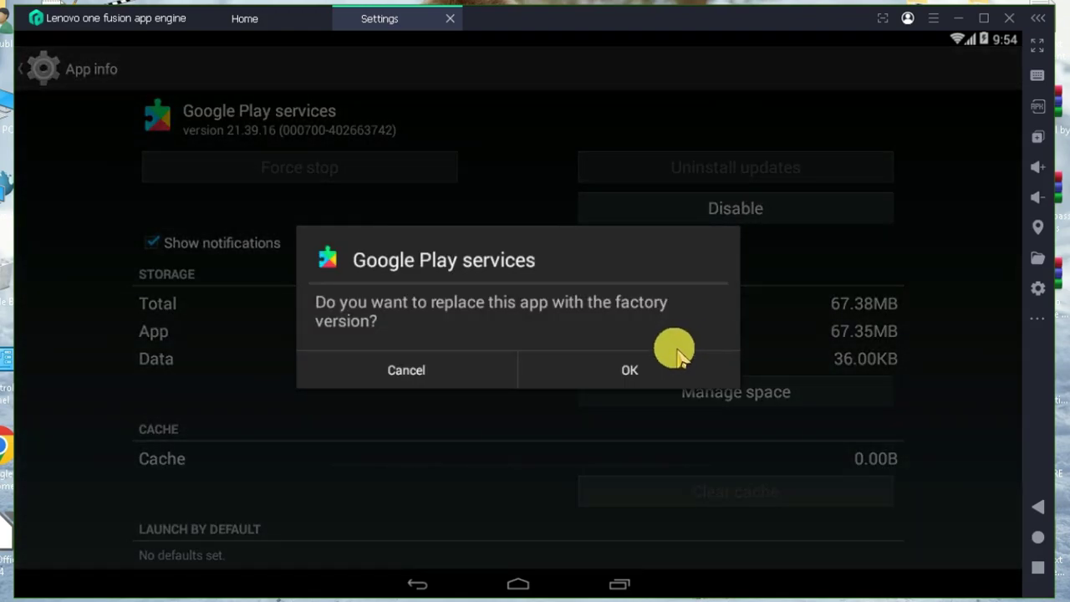
click(641, 364)
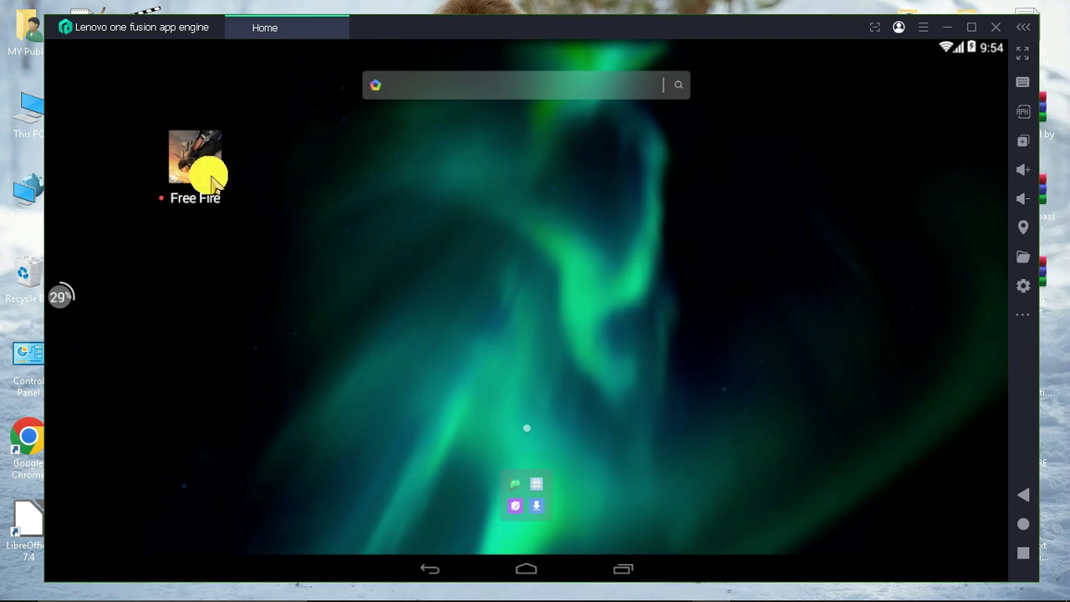
Launch Free Fire from the home screen, accept the switch to standard mode and open the game's key mapping panel.
click(209, 177)
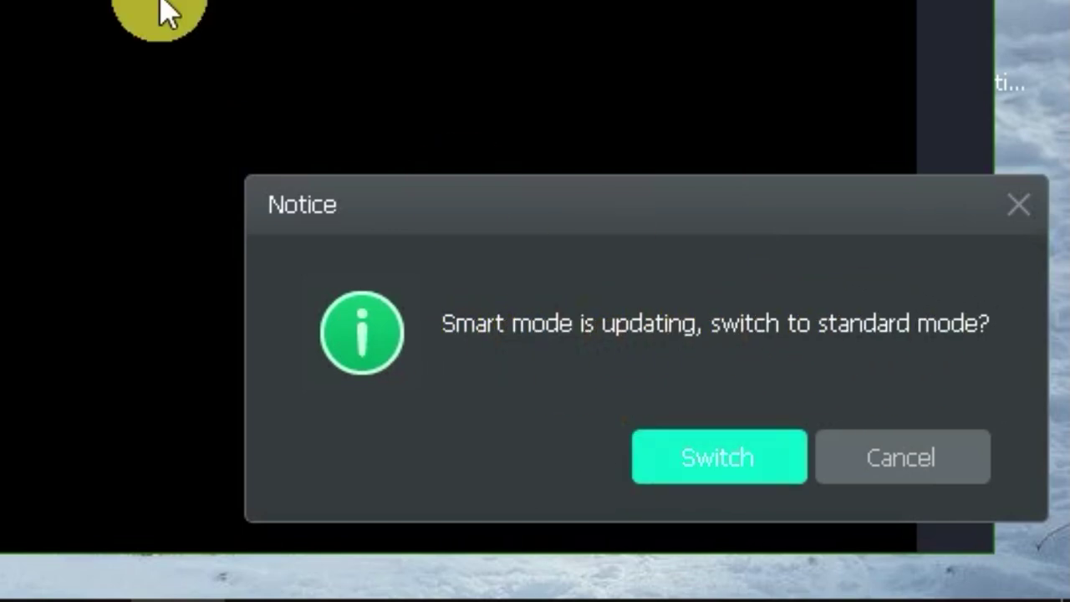
click(719, 457)
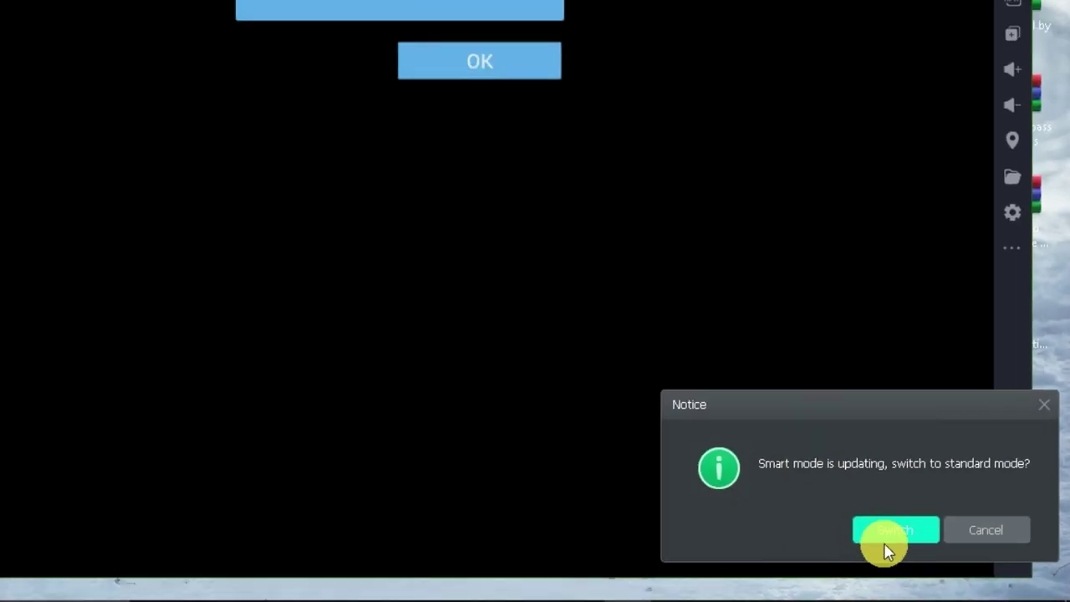
click(1023, 86)
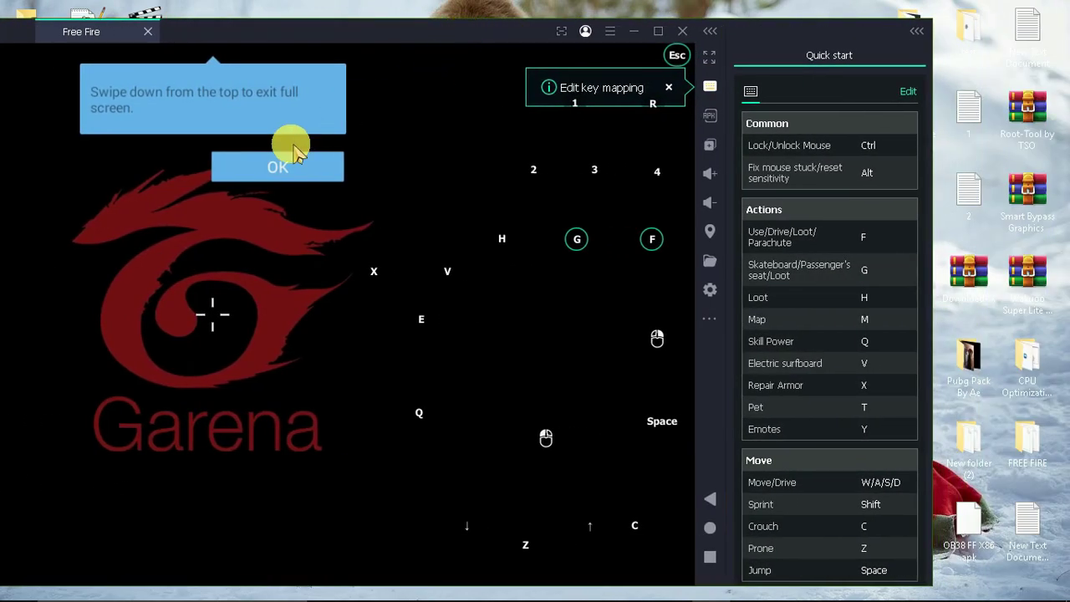
Dismiss the full-screen exit hint and close the emulator's system settings without changing them.
click(293, 163)
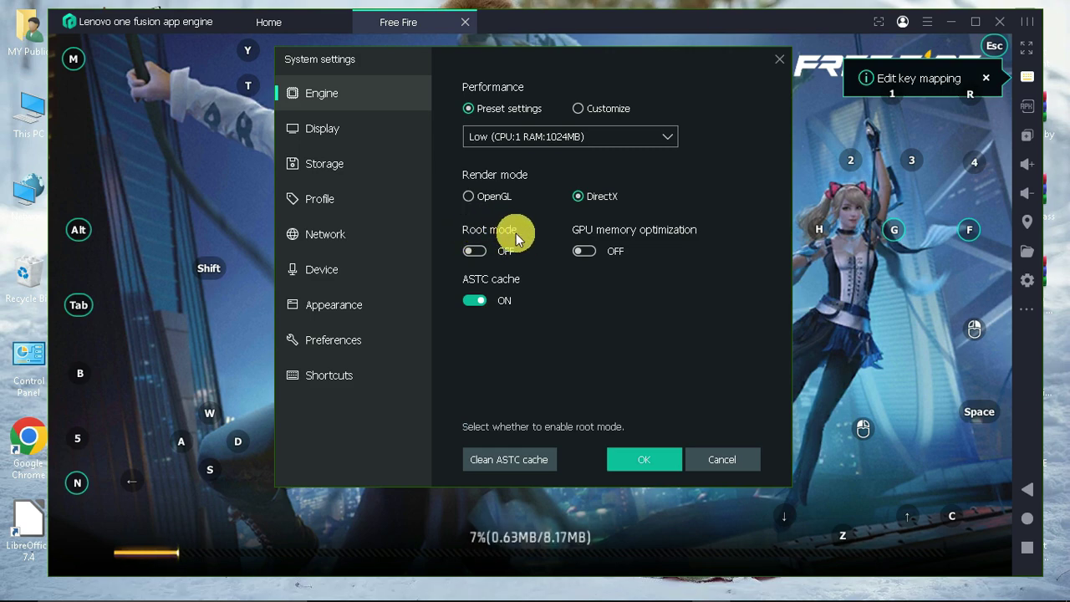
click(724, 462)
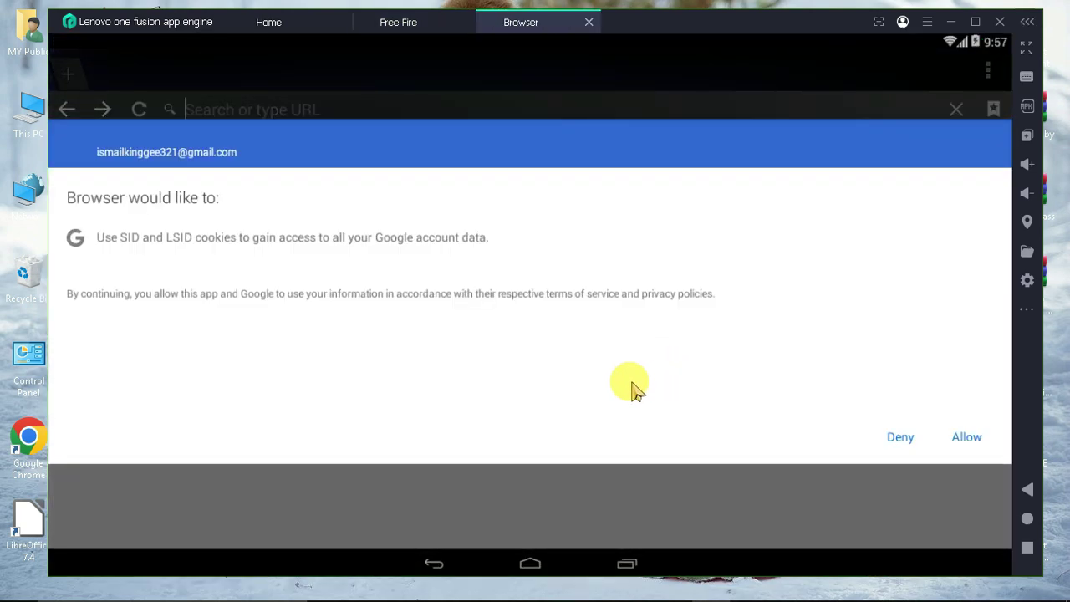
Deny the browser access to the Google account data and open the Facebook site from a web search for facebook.
click(903, 441)
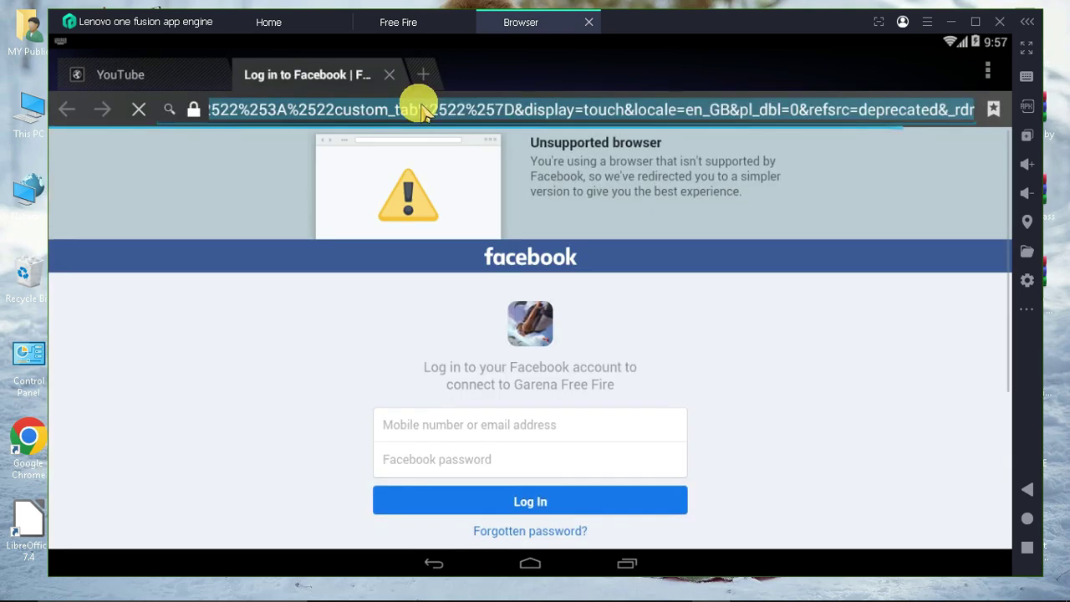
click(418, 98)
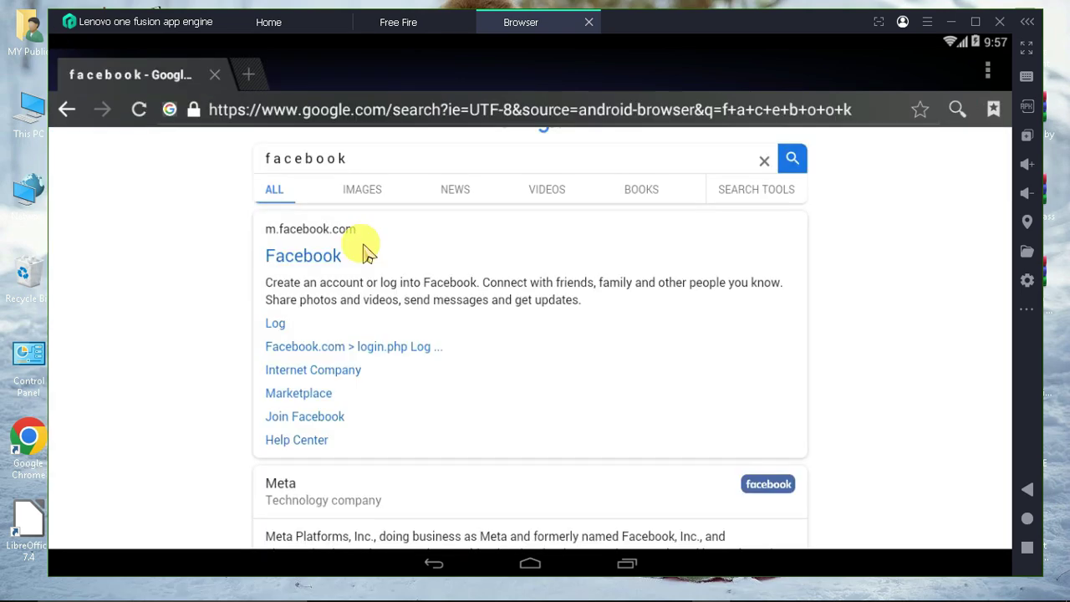
click(365, 251)
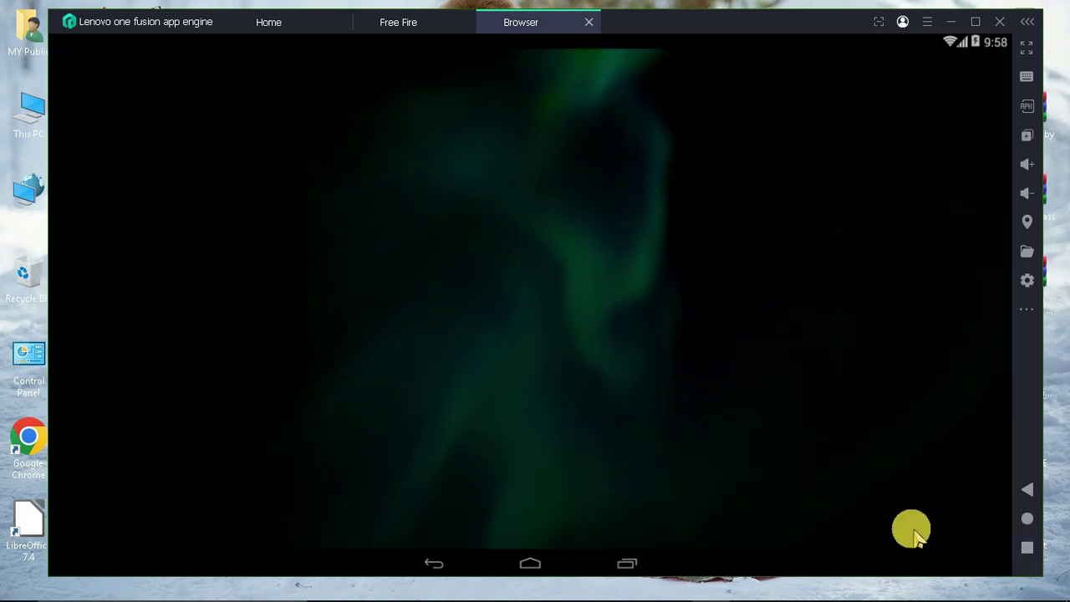
Try to sign in to Free Fire with Facebook by continuing with the previously connected account, and leave the browser page.
click(478, 248)
click(579, 442)
click(657, 353)
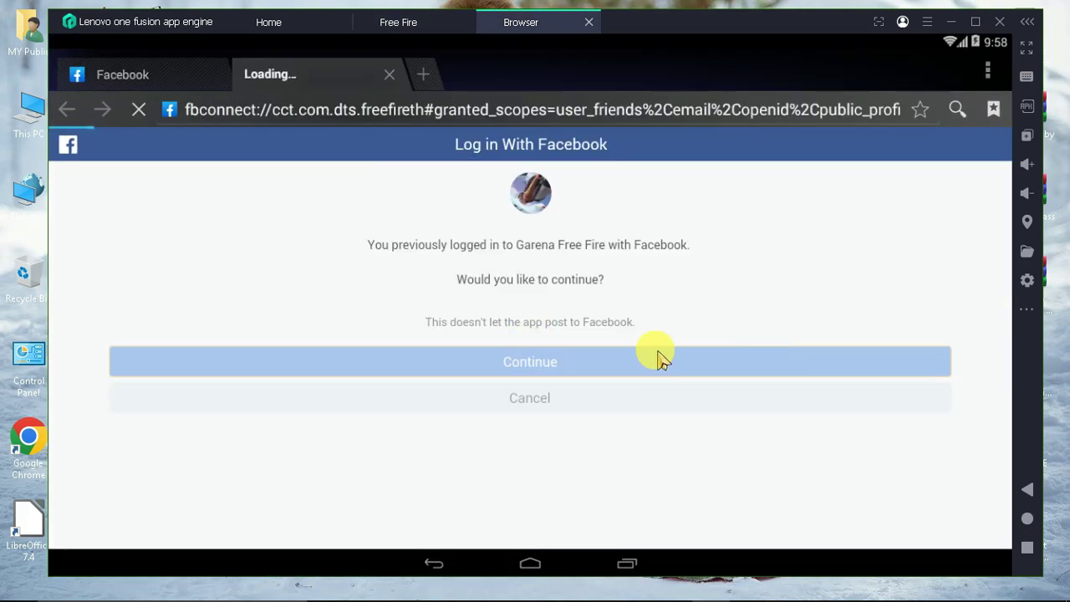
click(1027, 492)
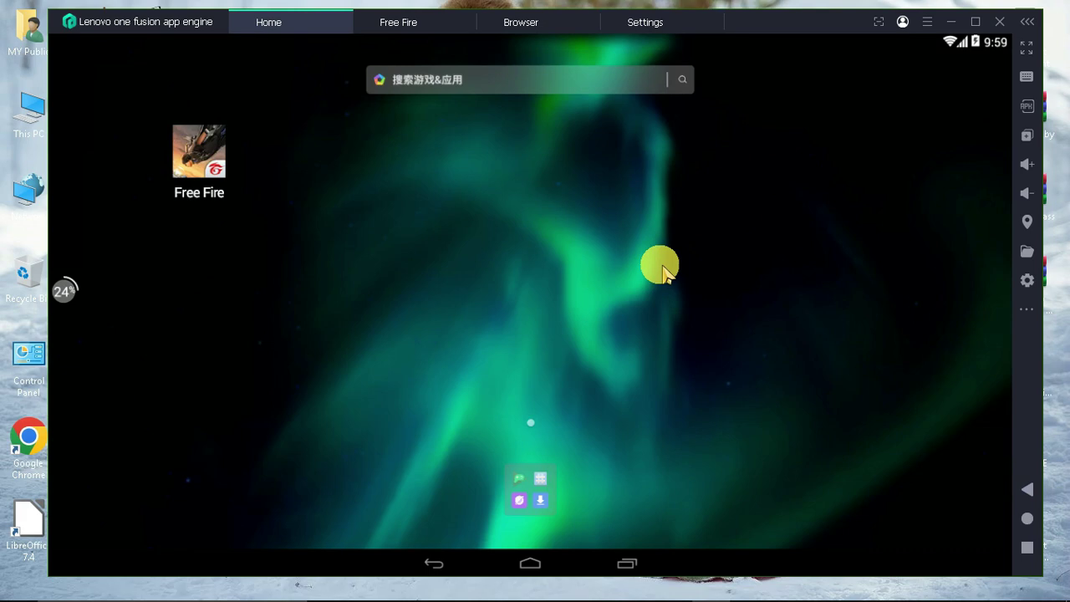
Clear the cache and all data of Free Fire from its app info, and force stop the app.
drag(360, 309, 660, 301)
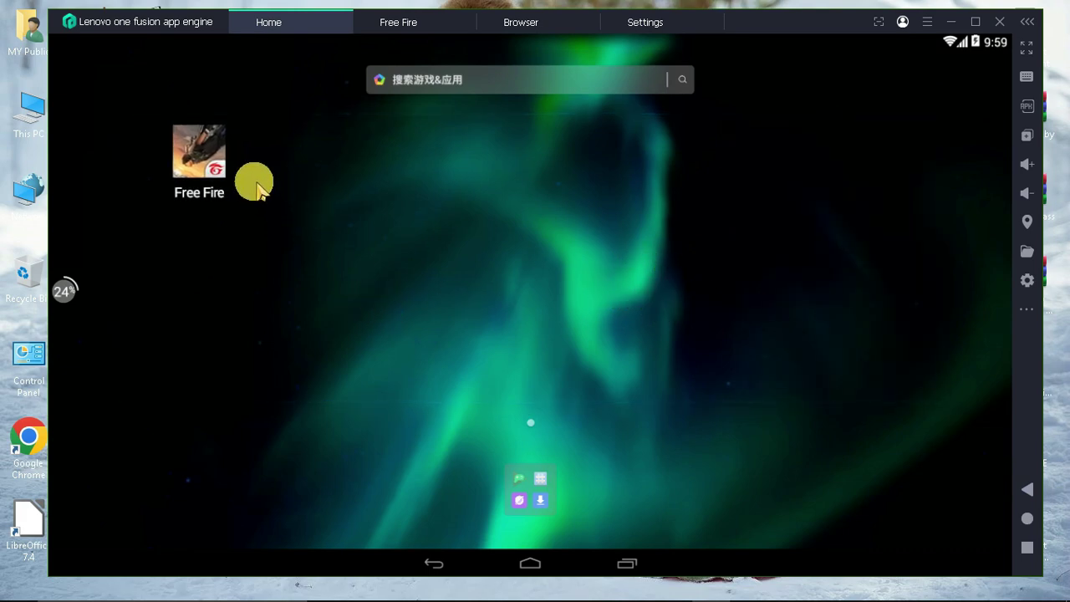
click(210, 189)
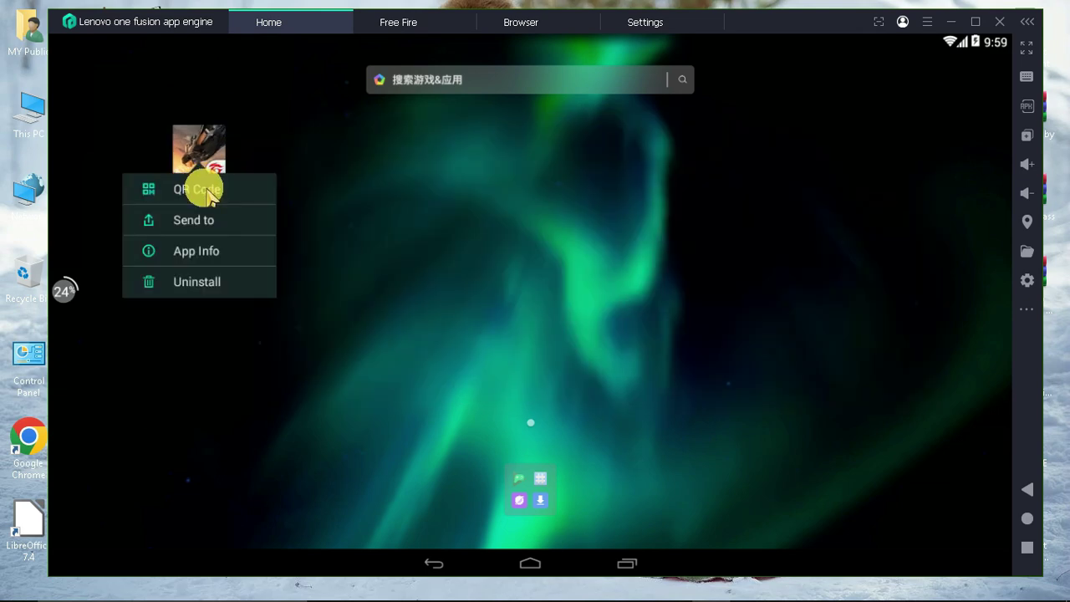
click(194, 251)
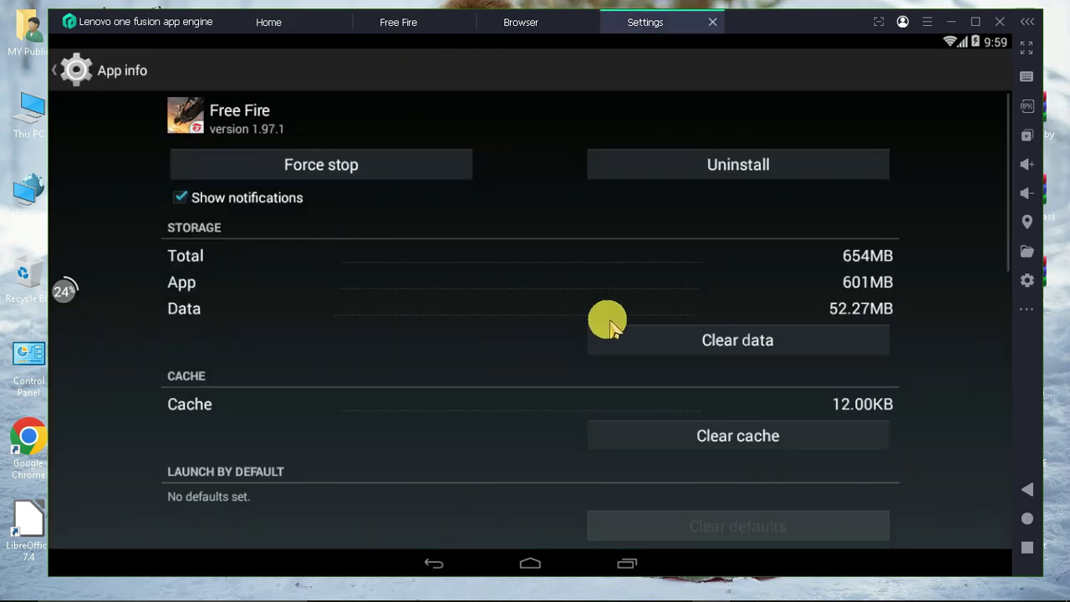
click(711, 432)
click(728, 342)
click(684, 349)
click(384, 163)
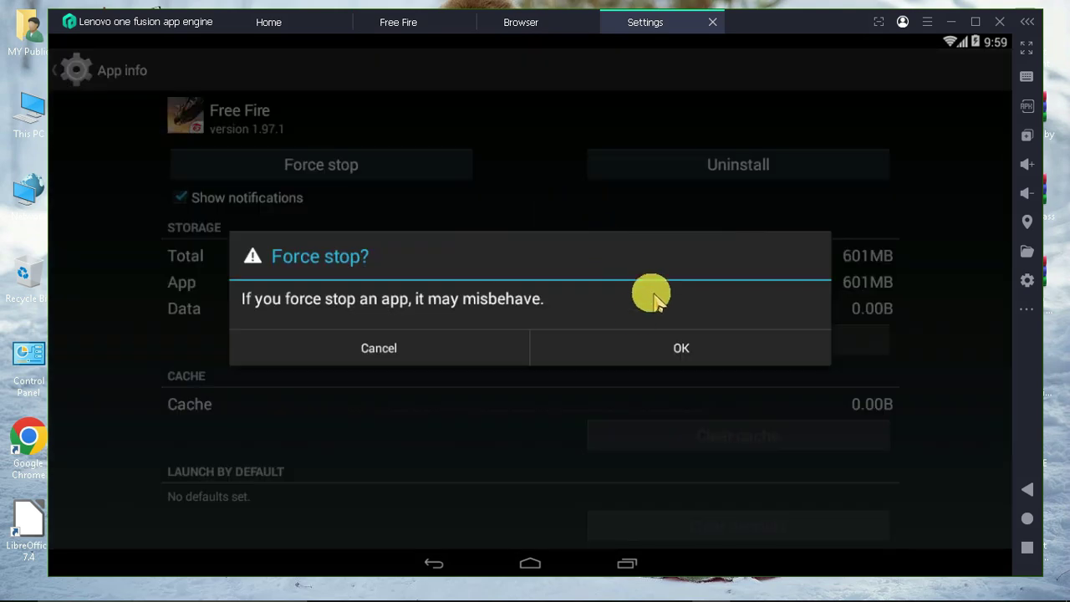
click(664, 346)
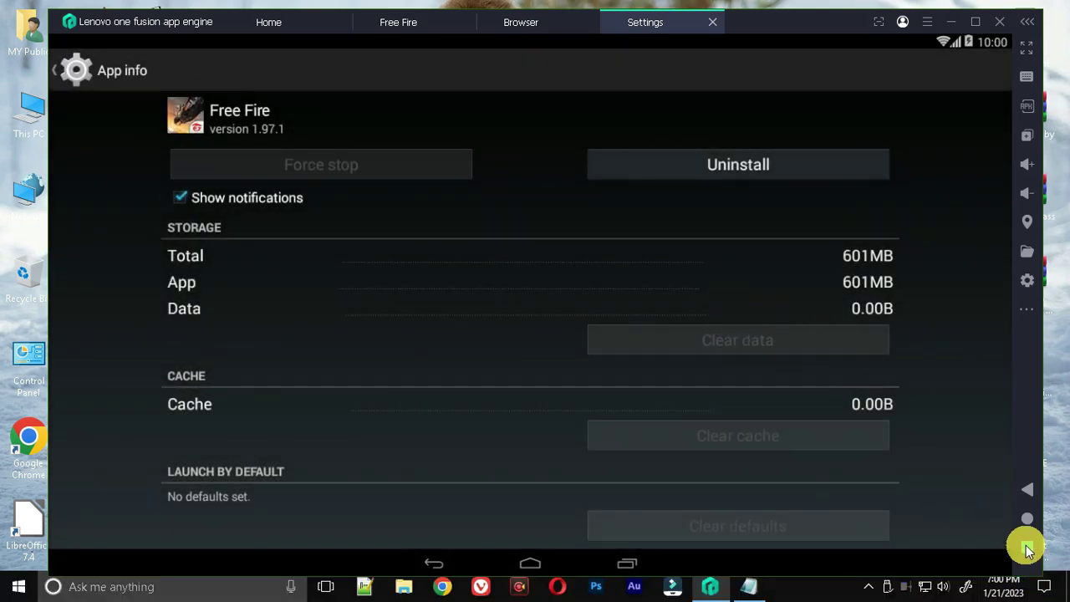
Return to the emulator's home screen and relaunch Free Fire.
click(1027, 547)
click(263, 209)
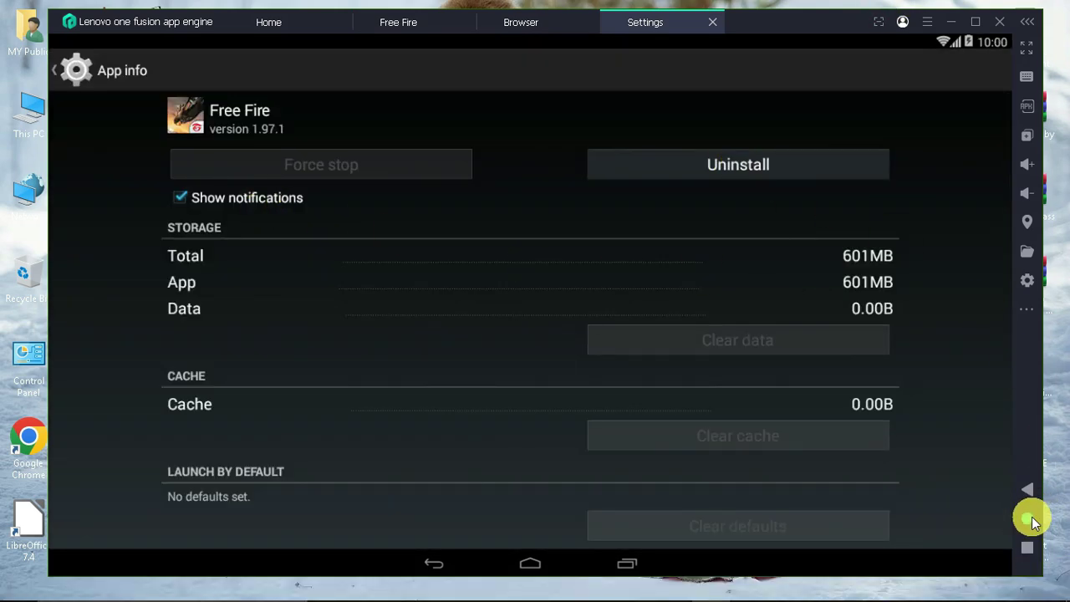
click(1027, 518)
click(198, 155)
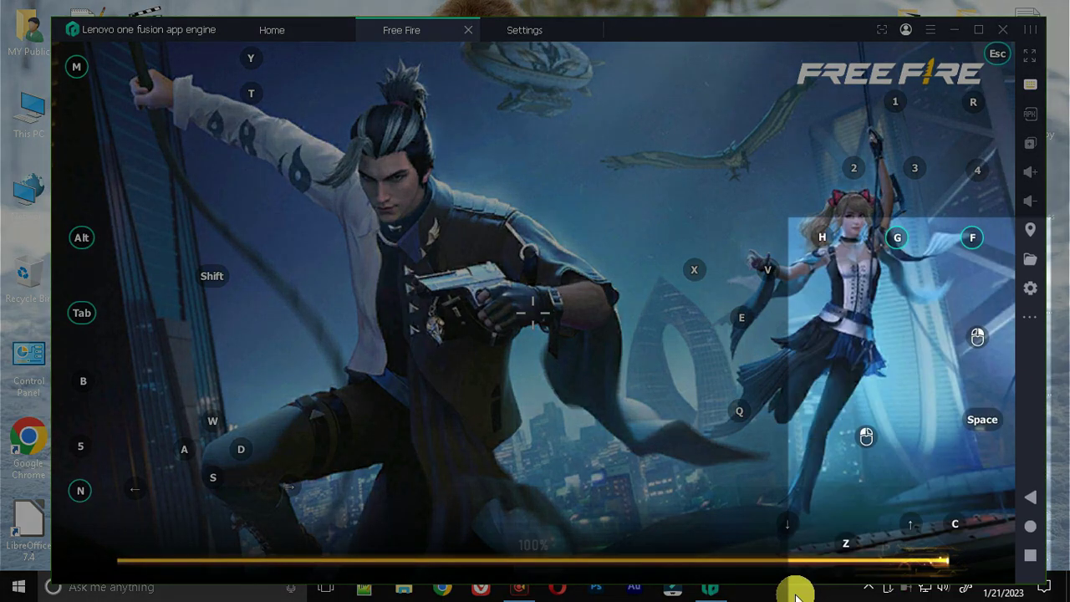
Open Windows Task Manager and go to the details of the emulator's main app process.
right_click(805, 583)
click(828, 518)
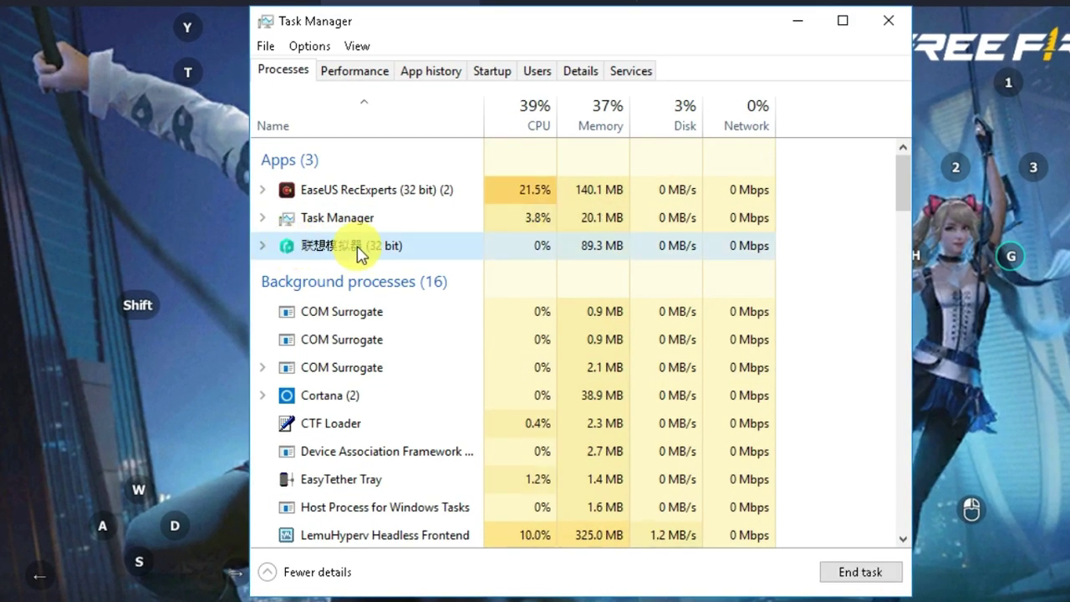
right_click(358, 254)
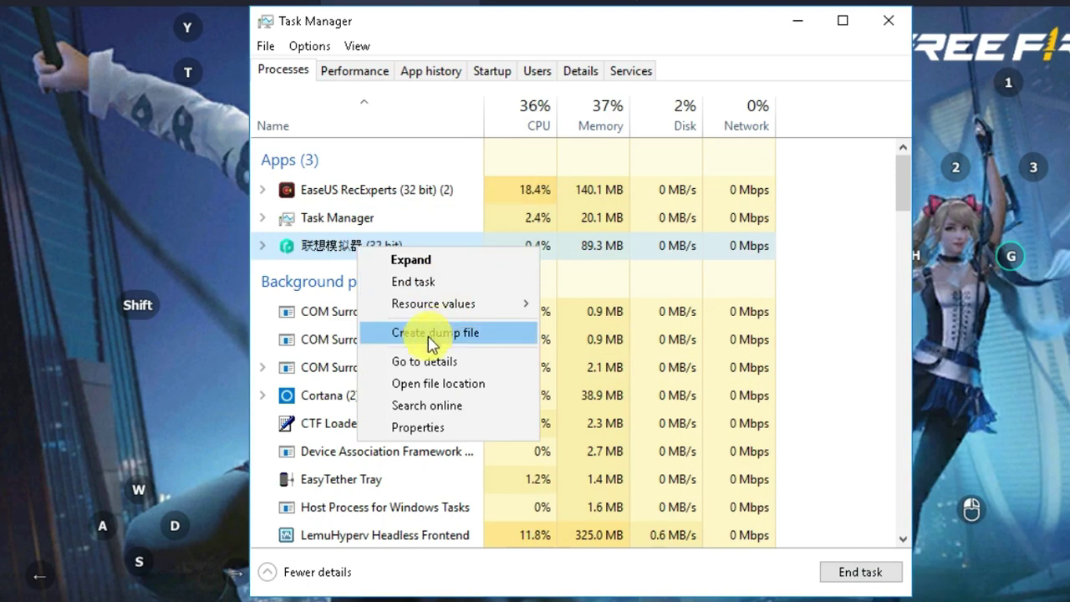
click(425, 292)
Change the priority of the MEmu.exe process and confirm the change.
right_click(337, 456)
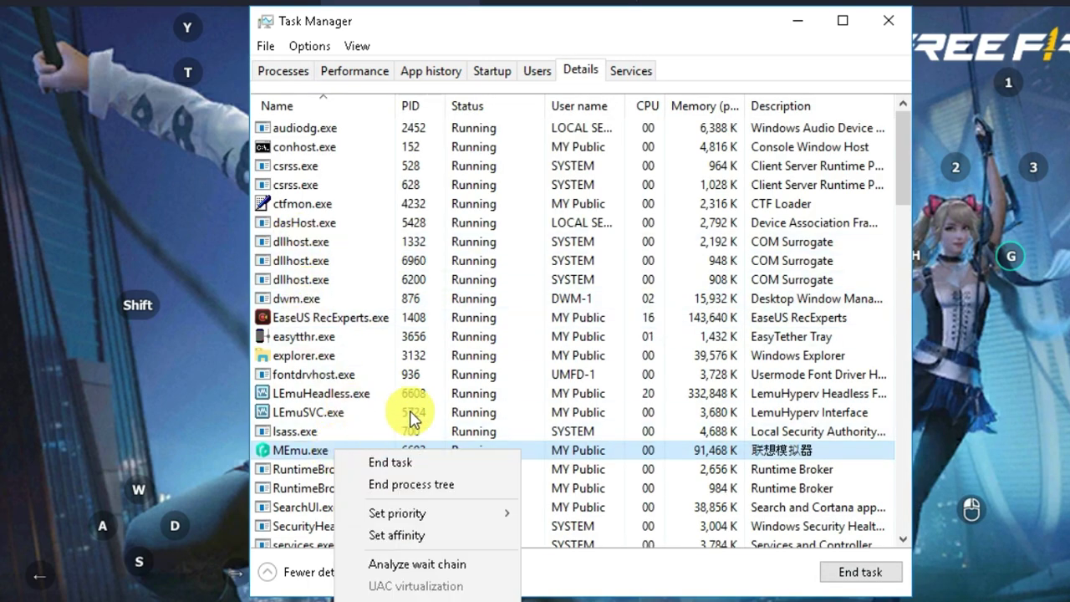
mouse_move(418, 516)
click(569, 536)
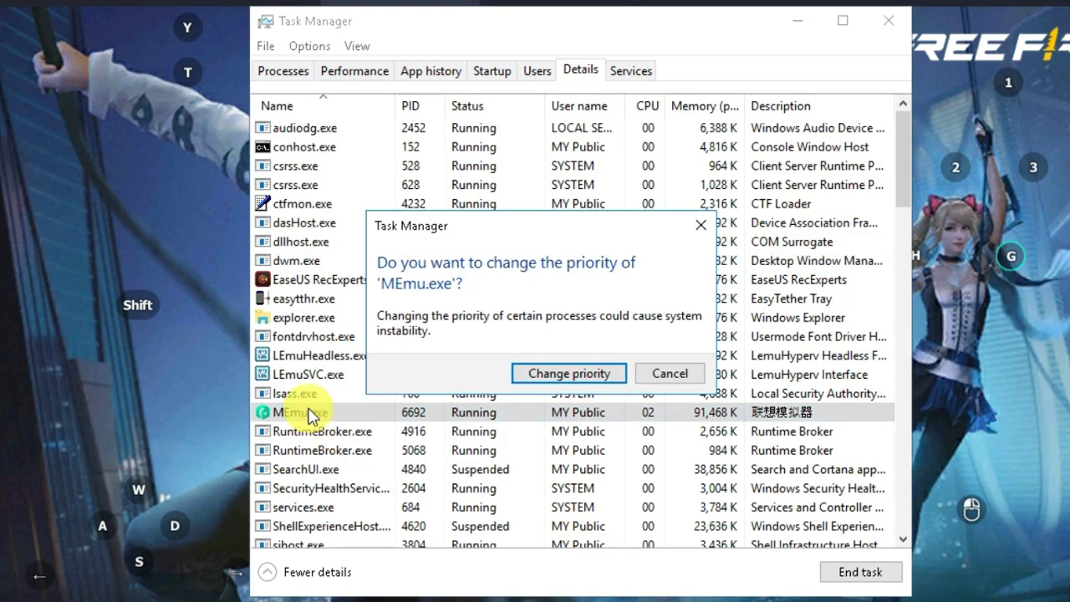
click(569, 377)
Change the priority of the LEmuHeadless.exe process, confirm the change and close Task Manager.
click(349, 358)
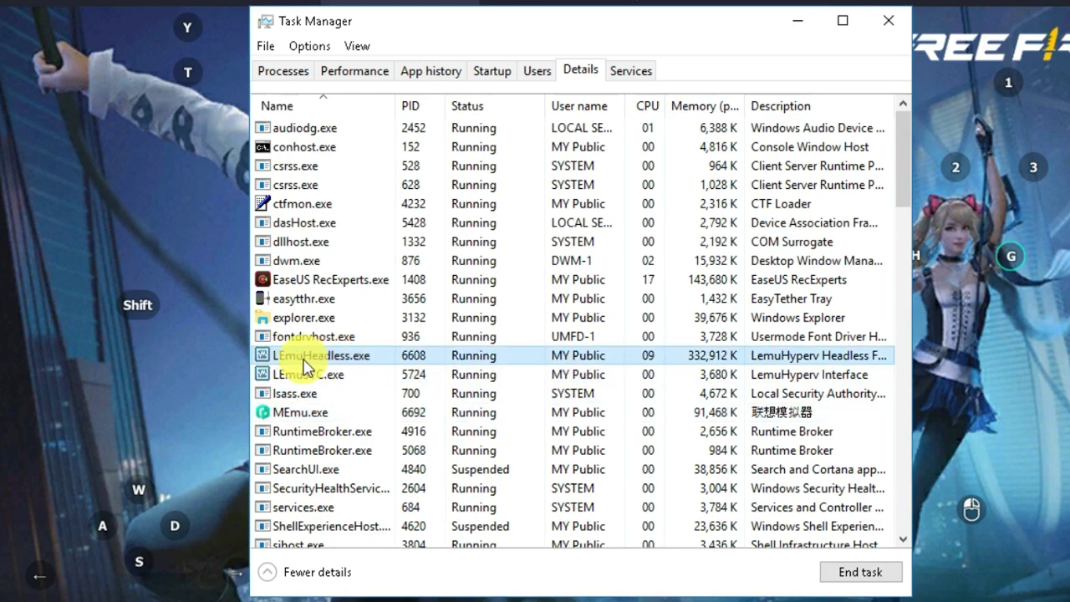
right_click(344, 362)
click(303, 374)
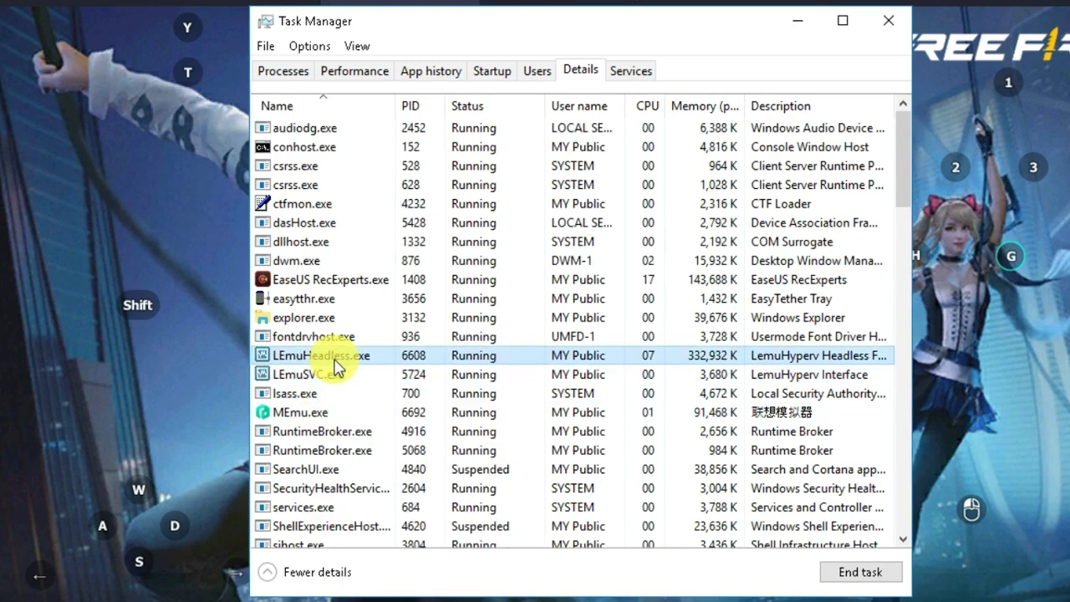
right_click(335, 358)
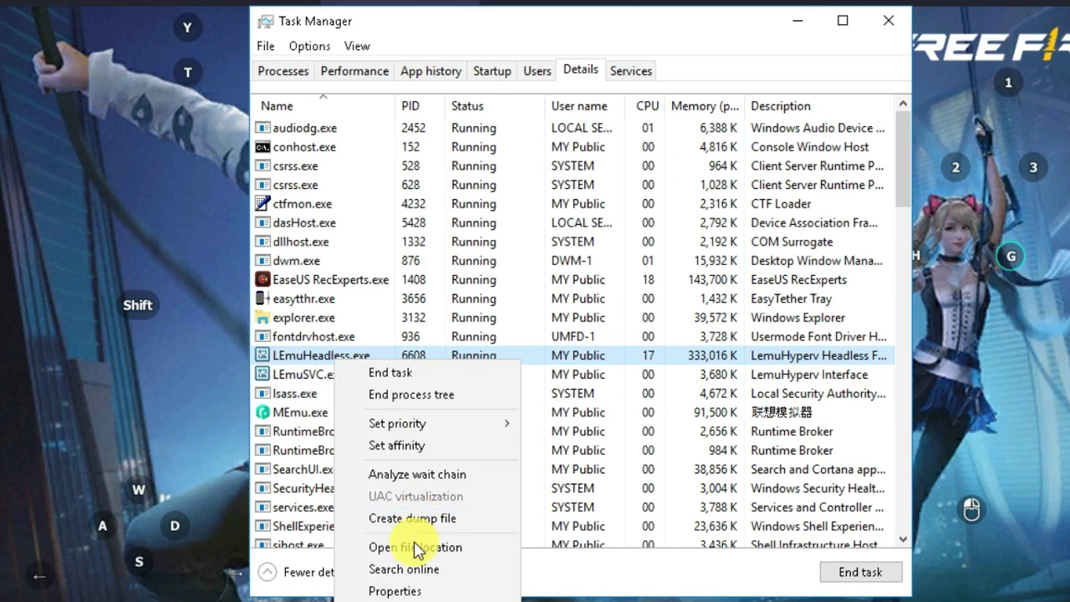
mouse_move(432, 425)
click(569, 462)
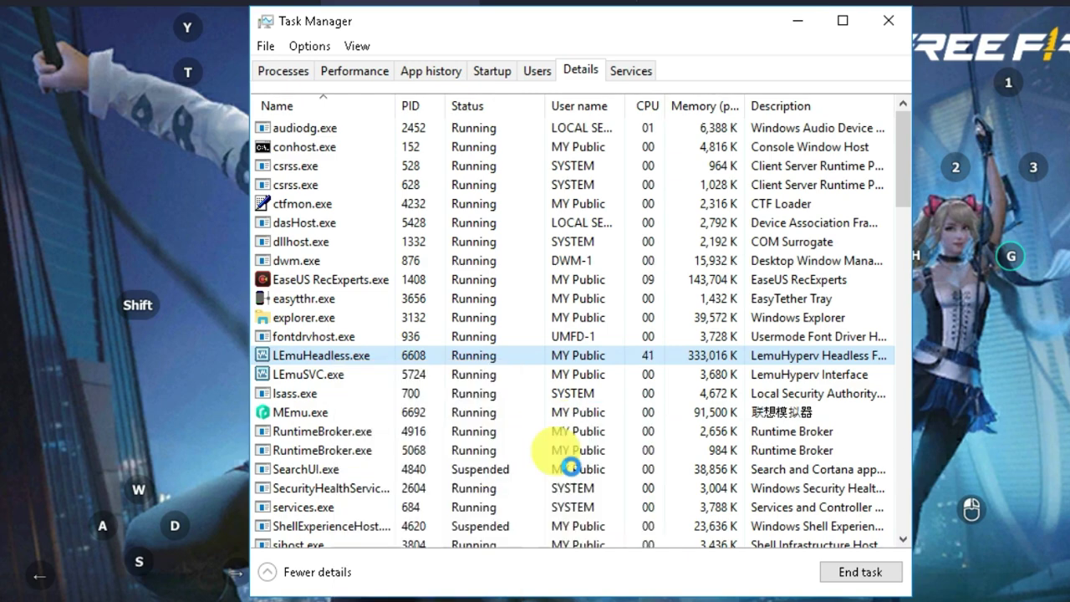
click(601, 385)
click(308, 414)
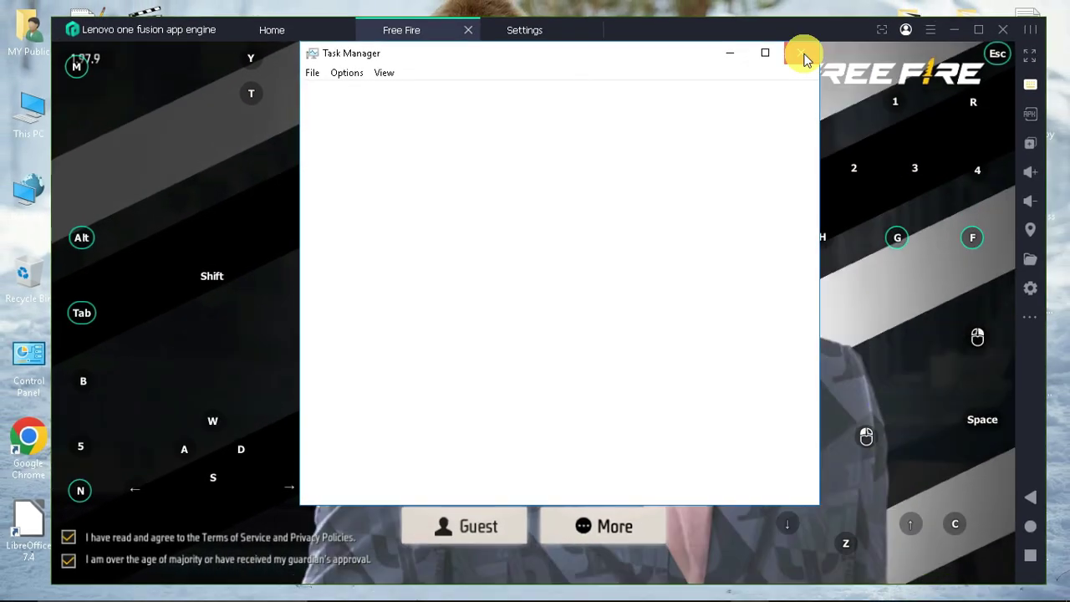
click(805, 59)
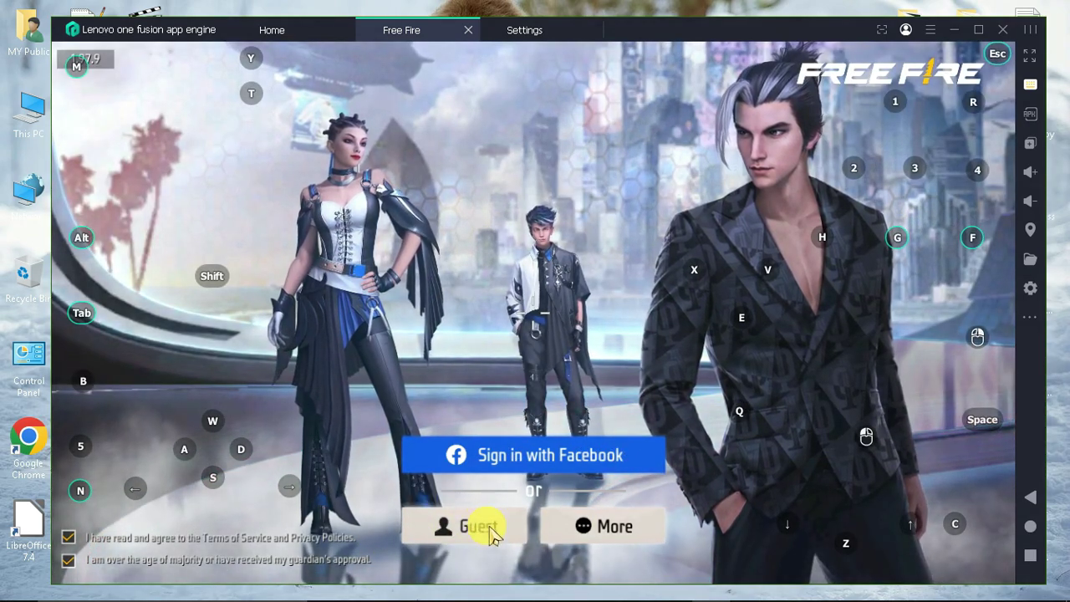
Return to the emulator's home screen and move its window aside to examine the OB38 FF X86 apk on the desktop.
click(1030, 526)
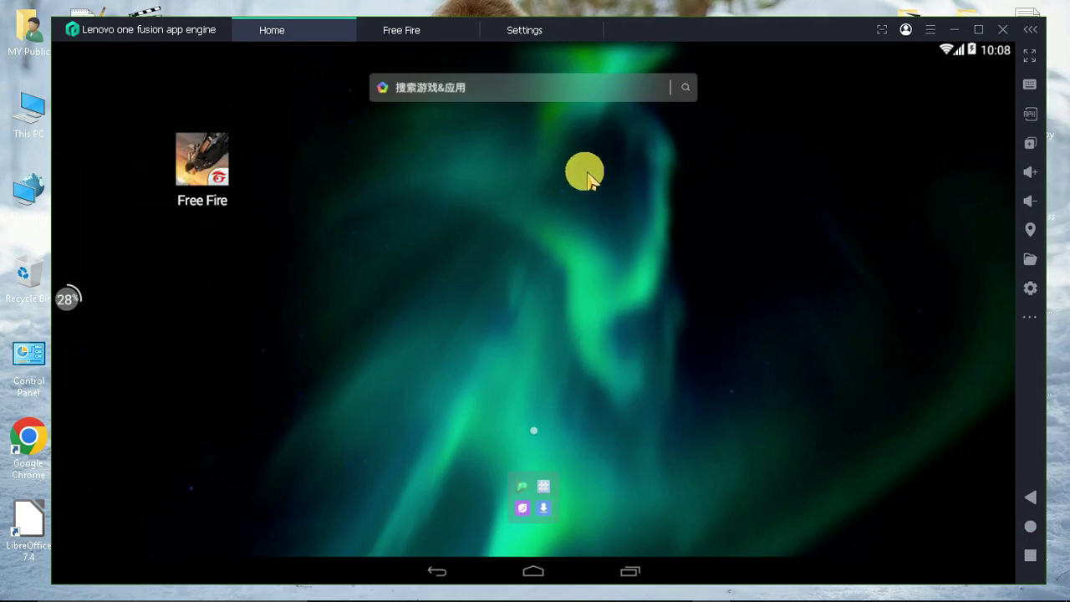
drag(709, 29, 418, 3)
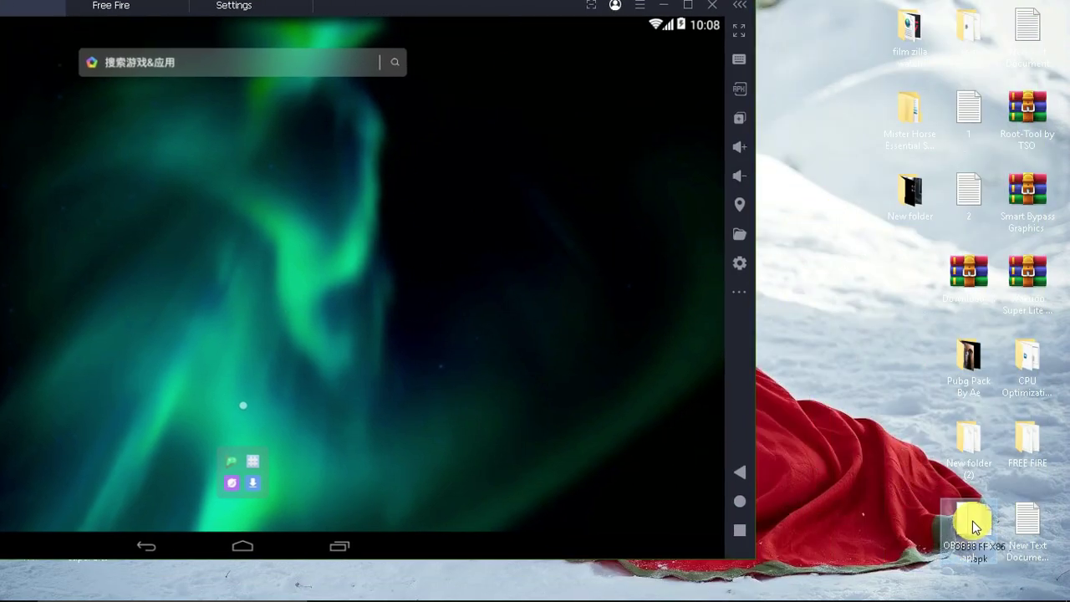
drag(447, 5, 761, 8)
Examine Free Fire's additional sign-in options, close them and return to the emulator's home screen.
click(386, 10)
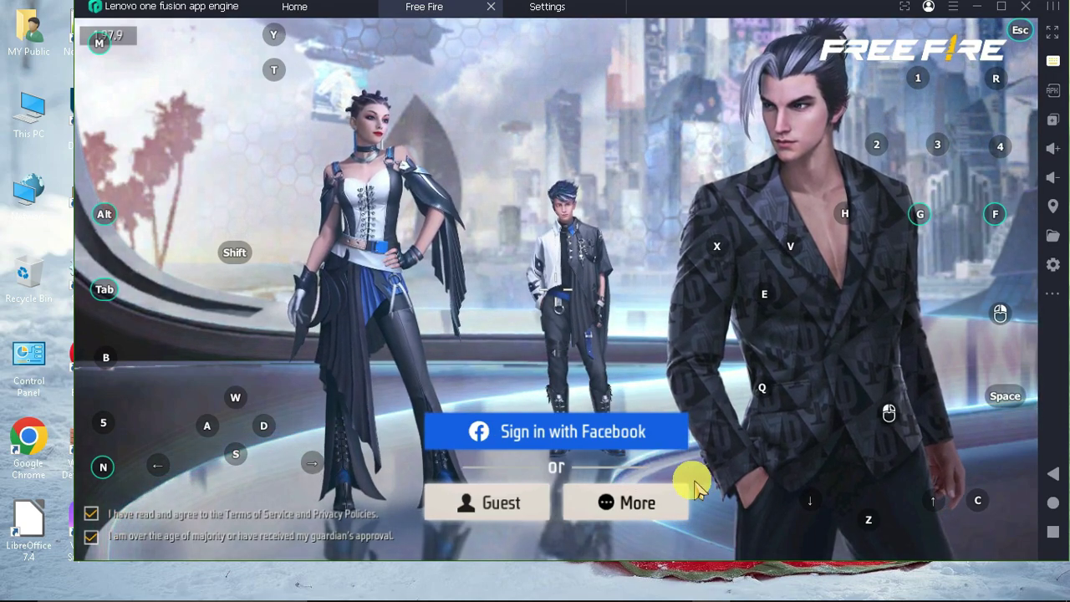
click(656, 509)
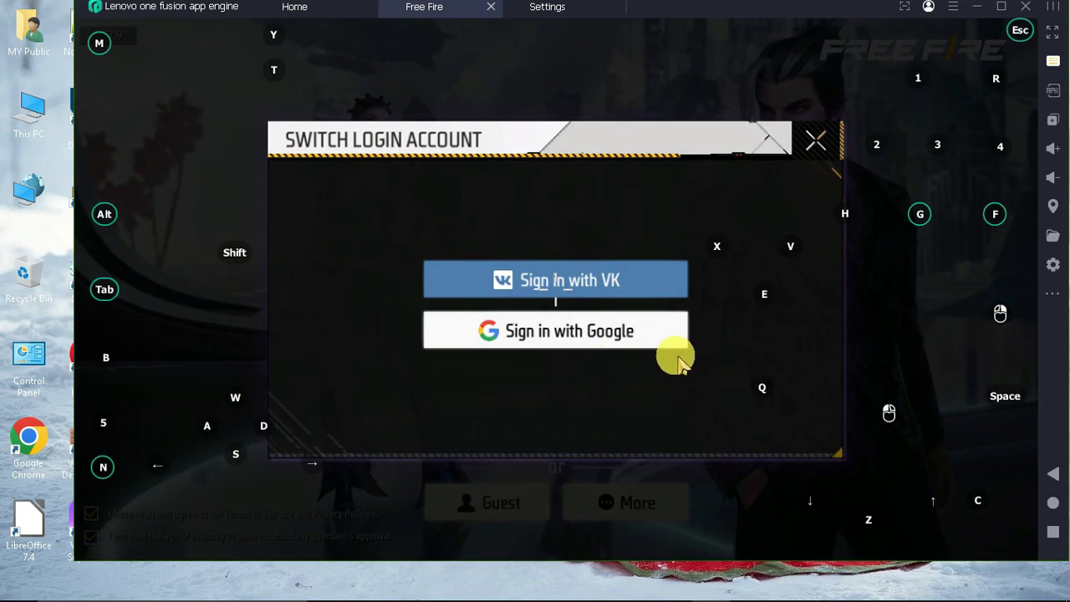
click(826, 147)
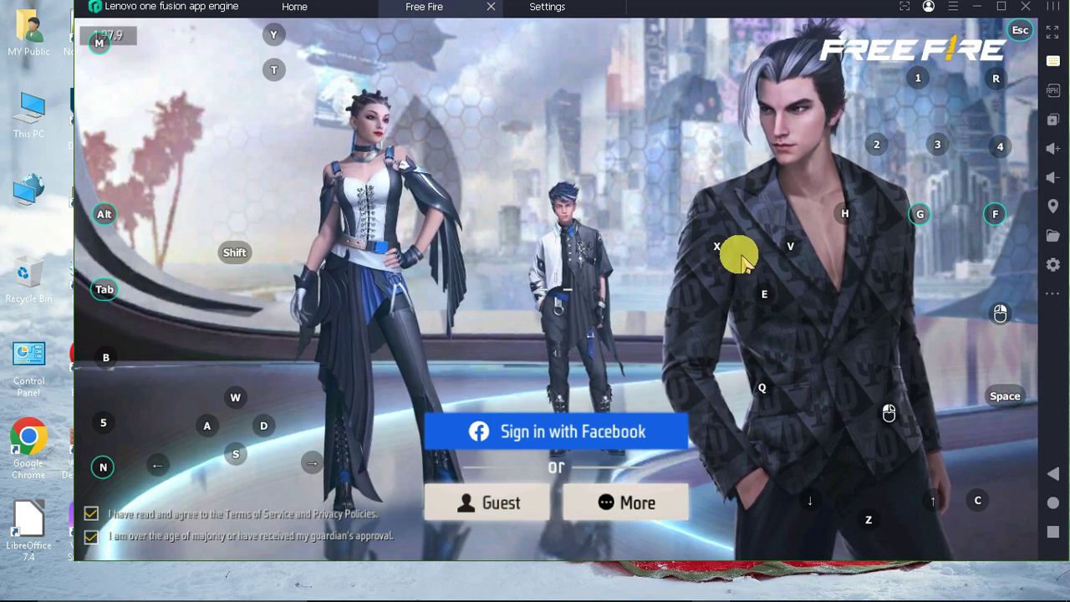
click(1050, 535)
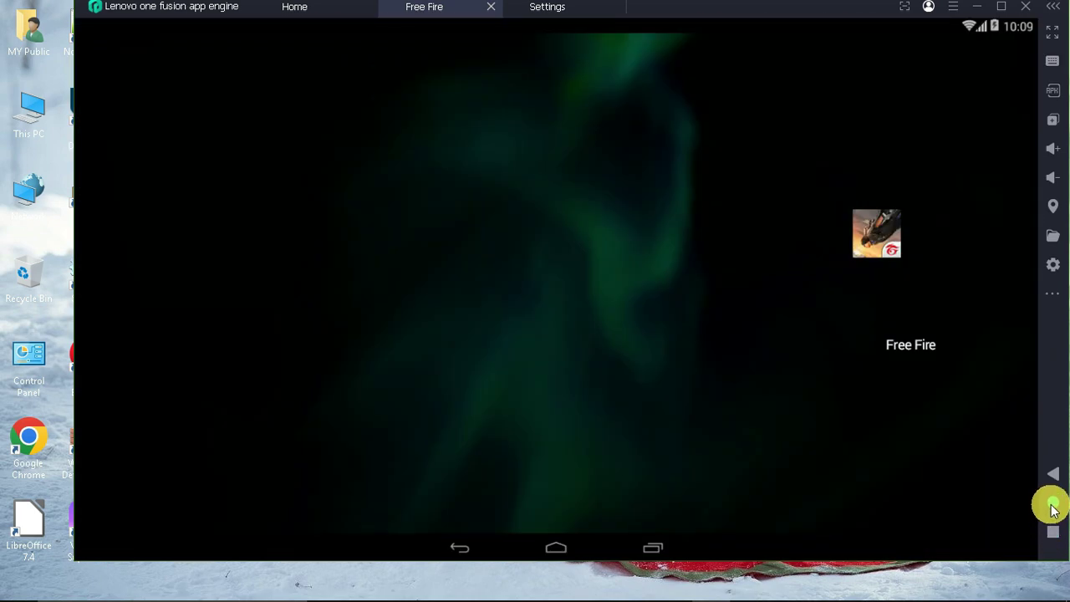
click(1053, 505)
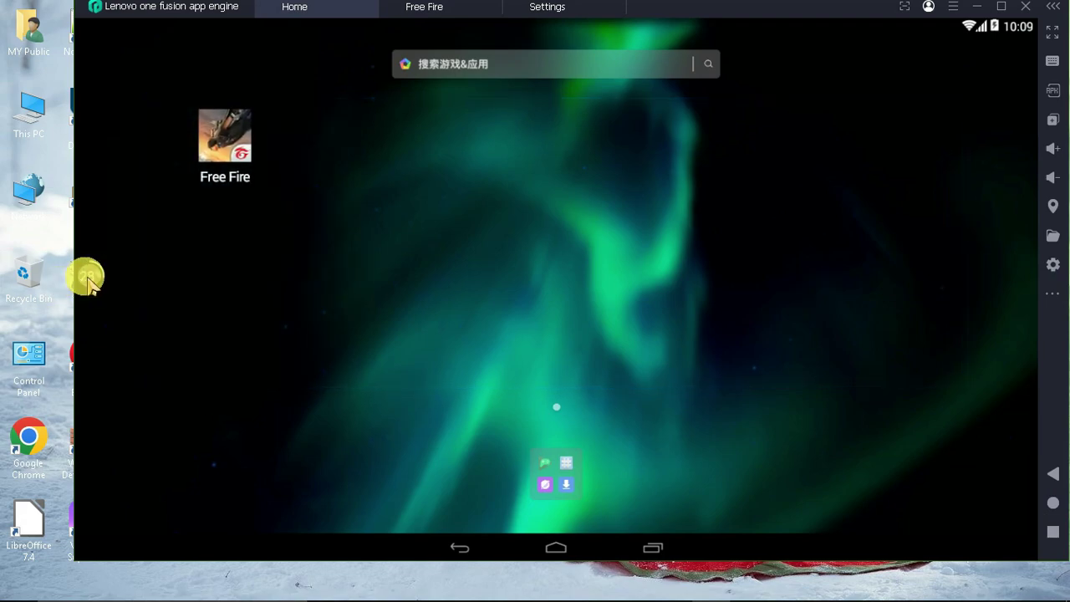